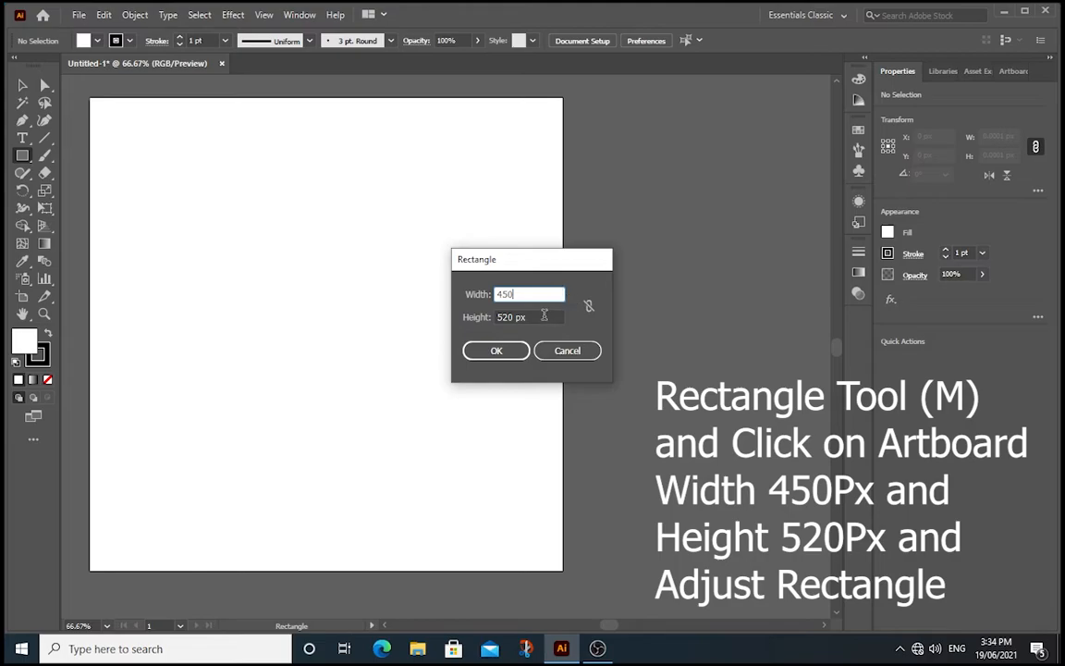
# Step: Create a 450 × 520 px rectangle and move it to about the middle of the artboard
pyautogui.write('520')
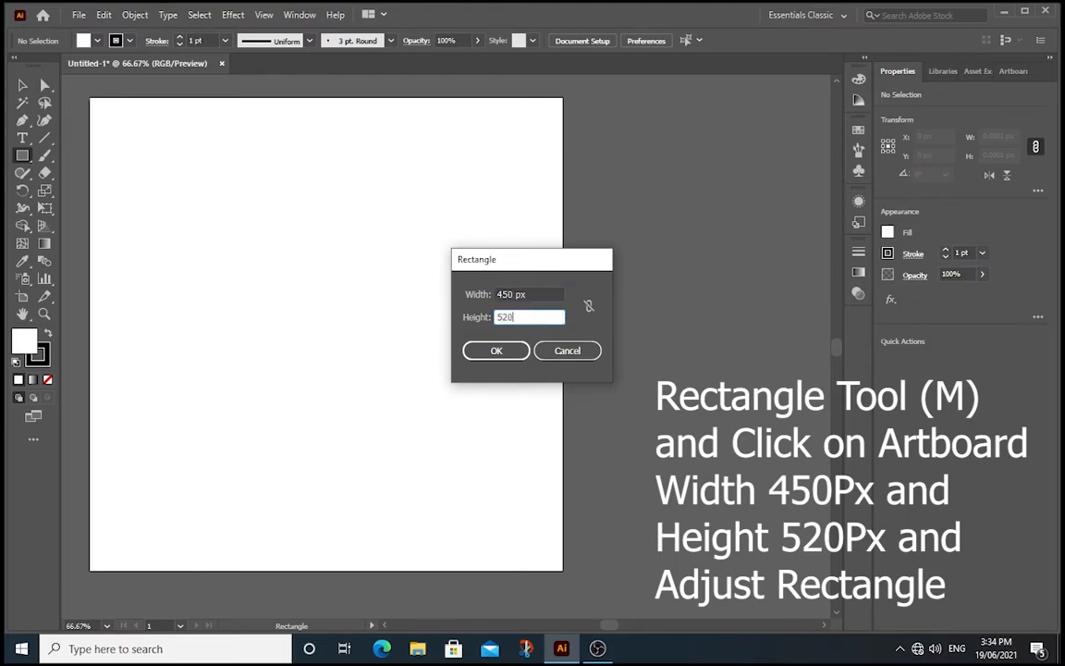
pyautogui.click(494, 352)
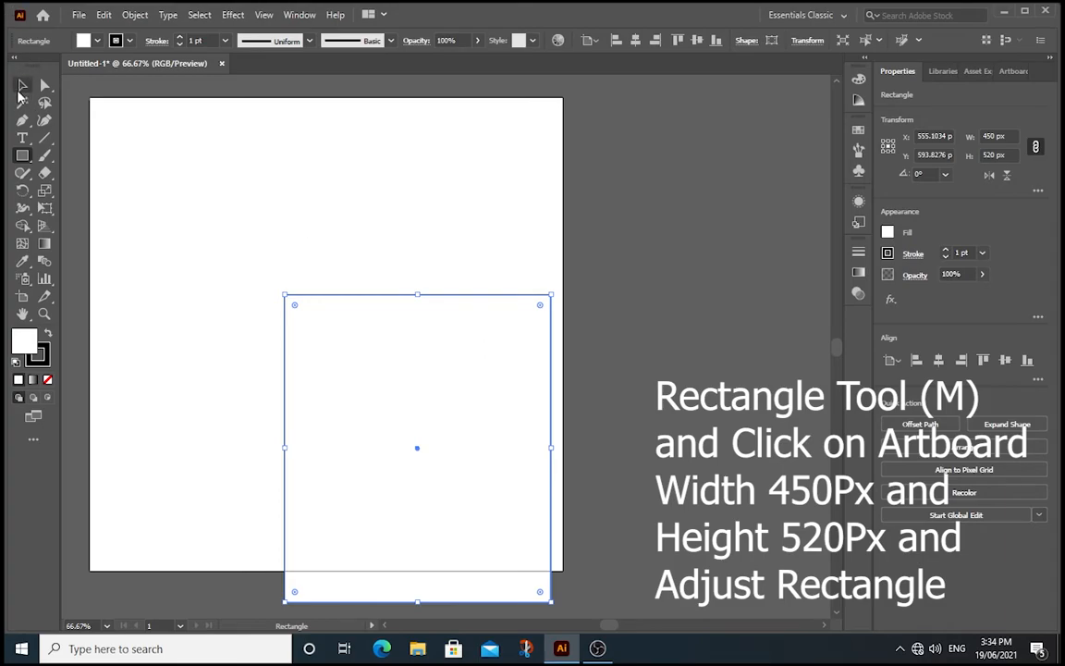
pyautogui.click(22, 86)
pyautogui.moveTo(391, 353); pyautogui.dragTo(275, 226)
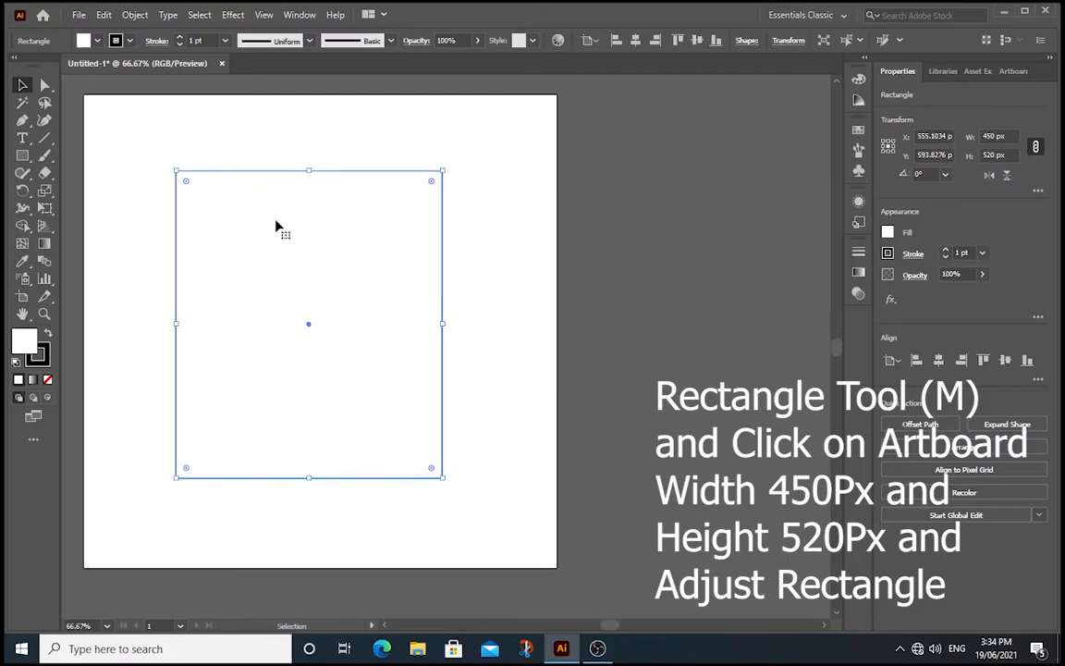
# Step: Make a concentric copy of the rectangle scaled uniformly to 80%
pyautogui.click(50, 193)
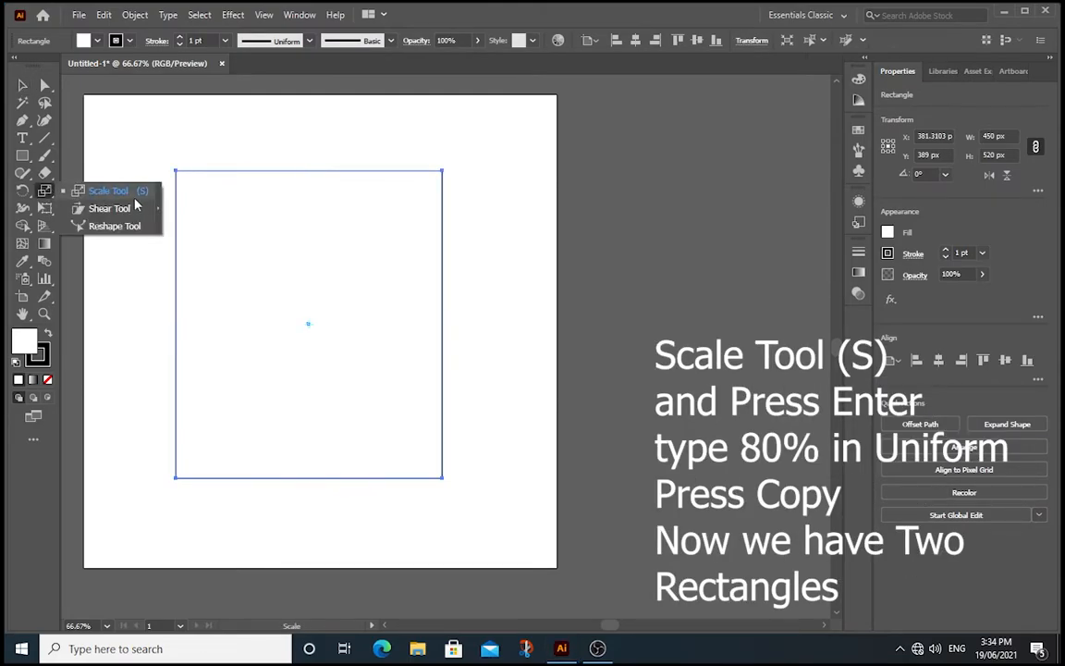
pyautogui.click(109, 192)
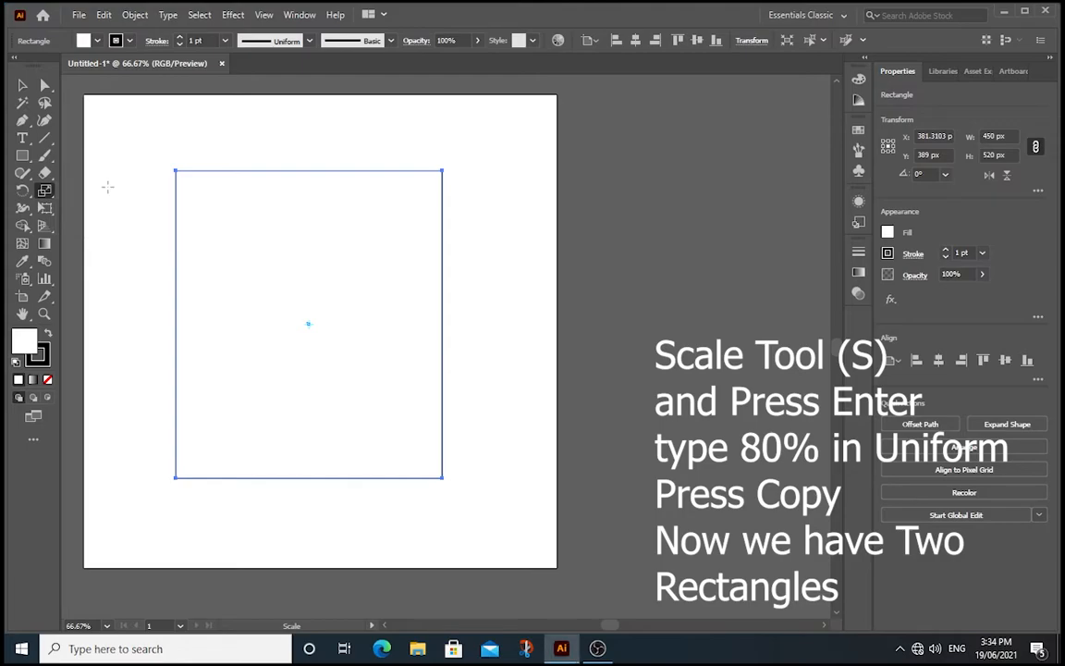
pyautogui.press('Return')
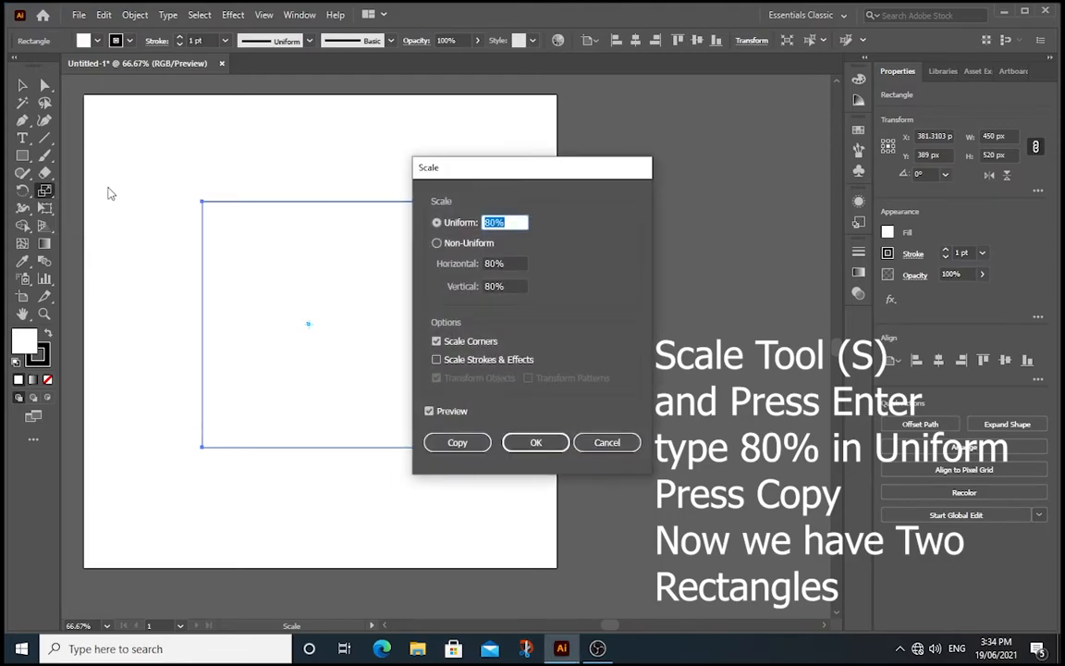
pyautogui.write('80')
pyautogui.click(439, 442)
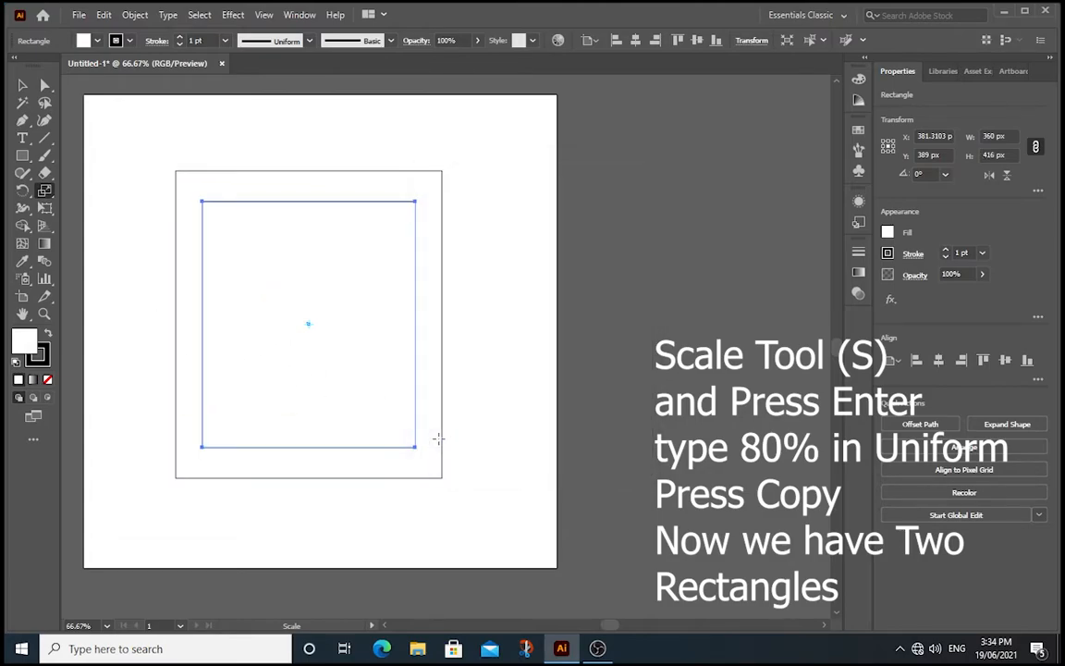
# Step: Select the smaller inner rectangle and lock it
pyautogui.click(21, 86)
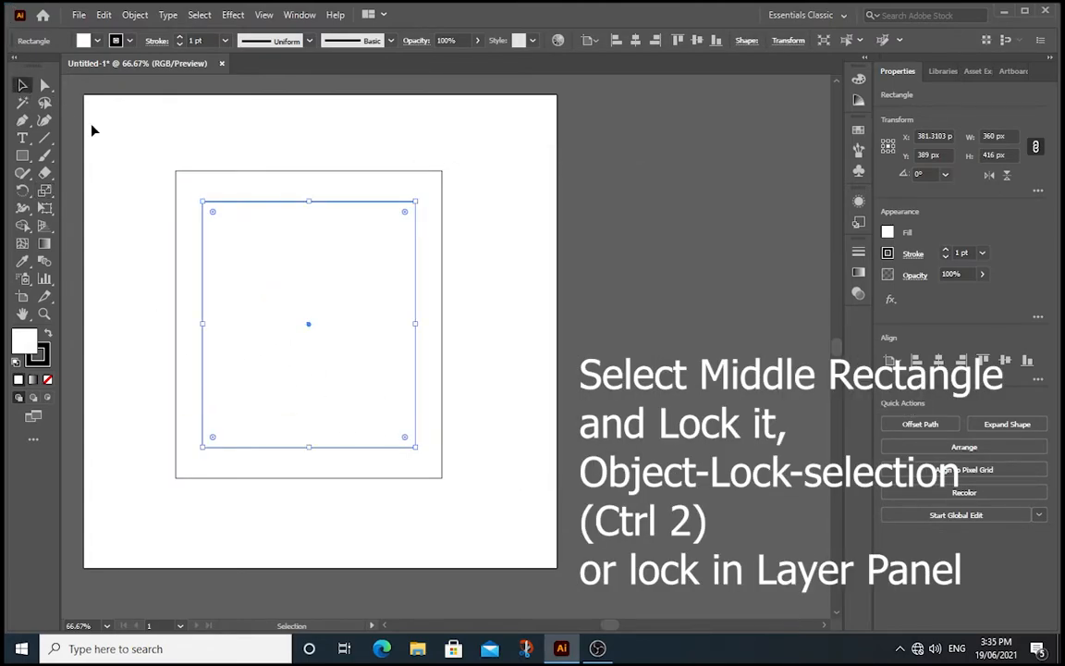
pyautogui.click(83, 113)
pyautogui.click(249, 207)
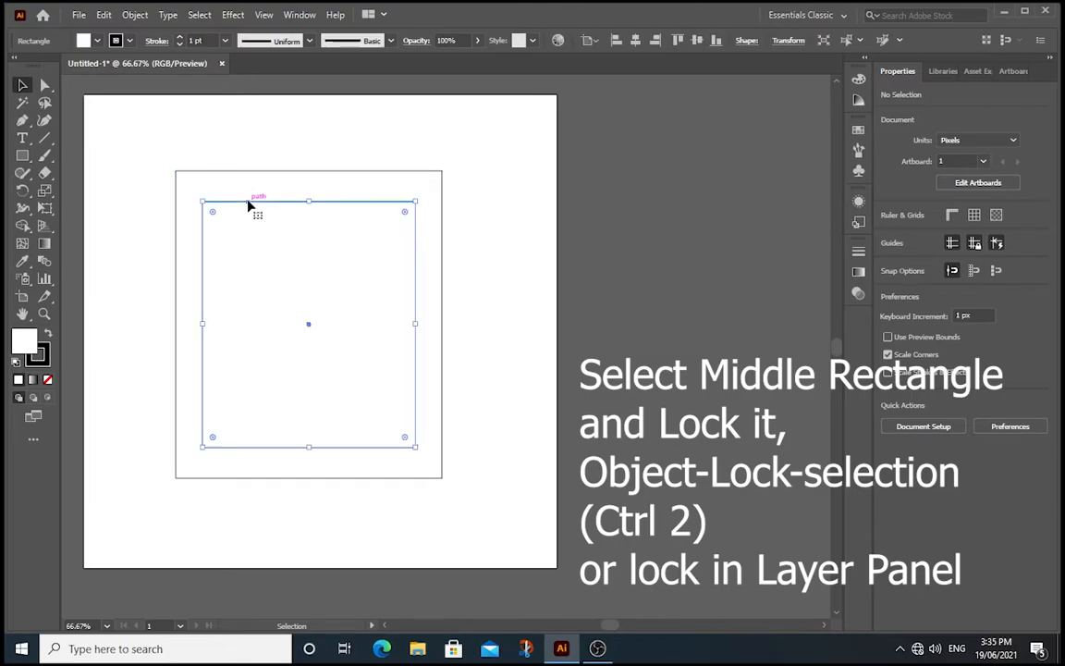
pyautogui.click(135, 14)
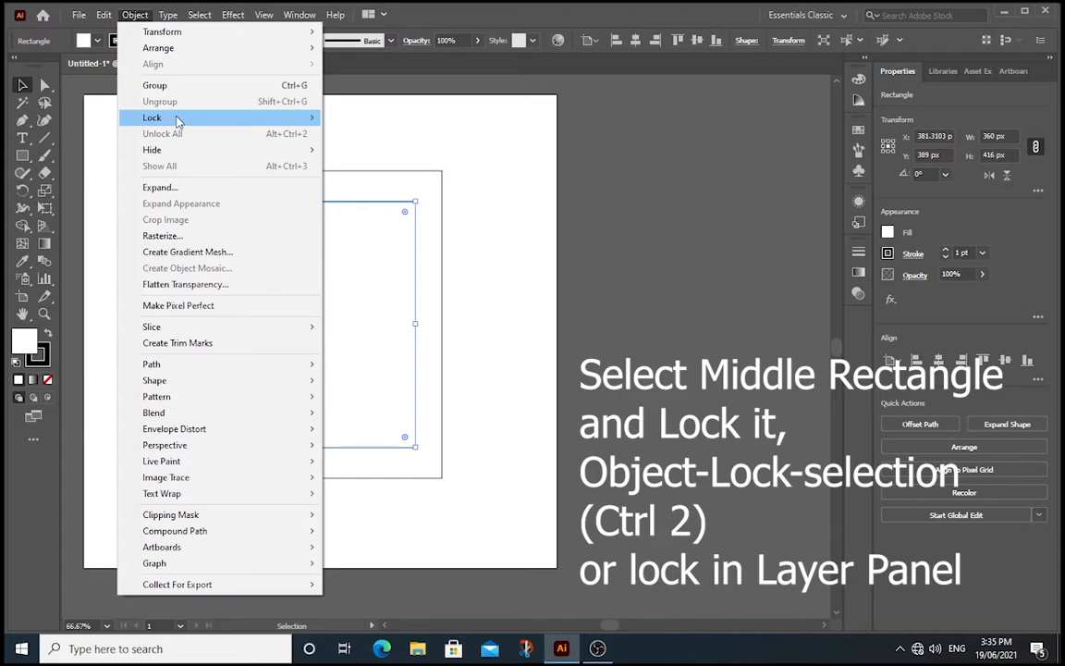
pyautogui.moveTo(163, 118)
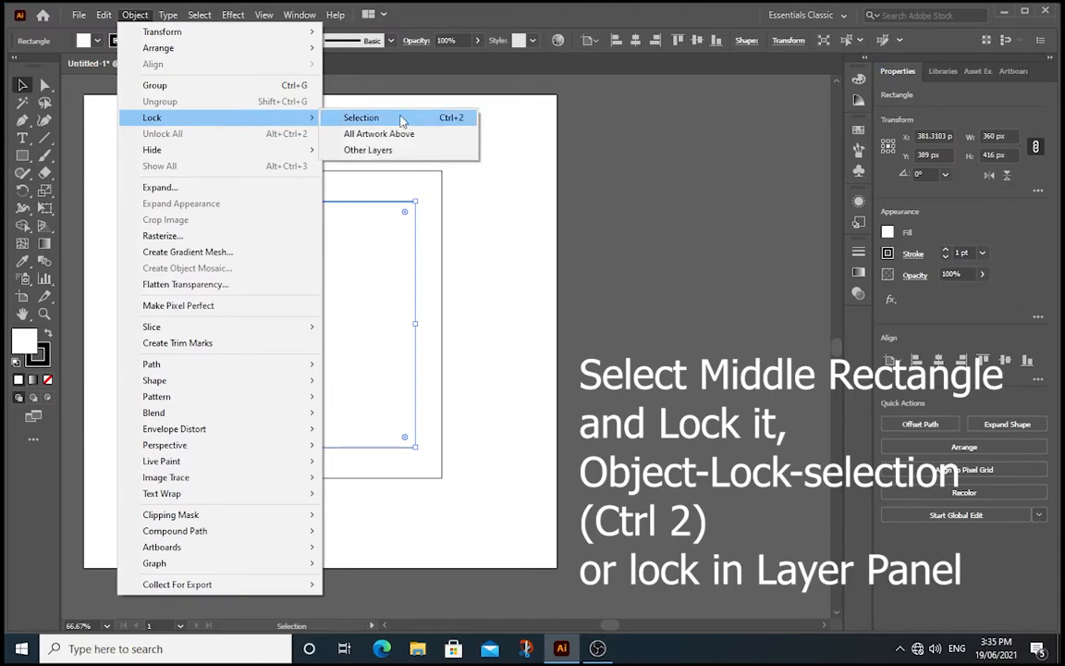
pyautogui.click(364, 119)
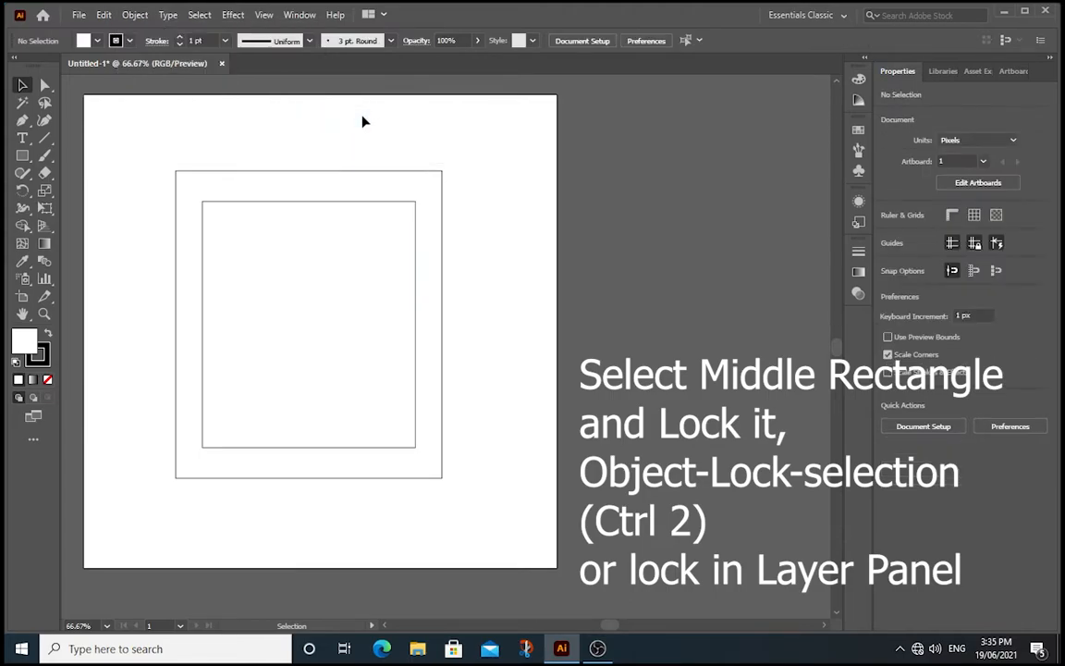
# Step: Select the large outer rectangle and set its stroke weight to 26 pt
pyautogui.click(426, 173)
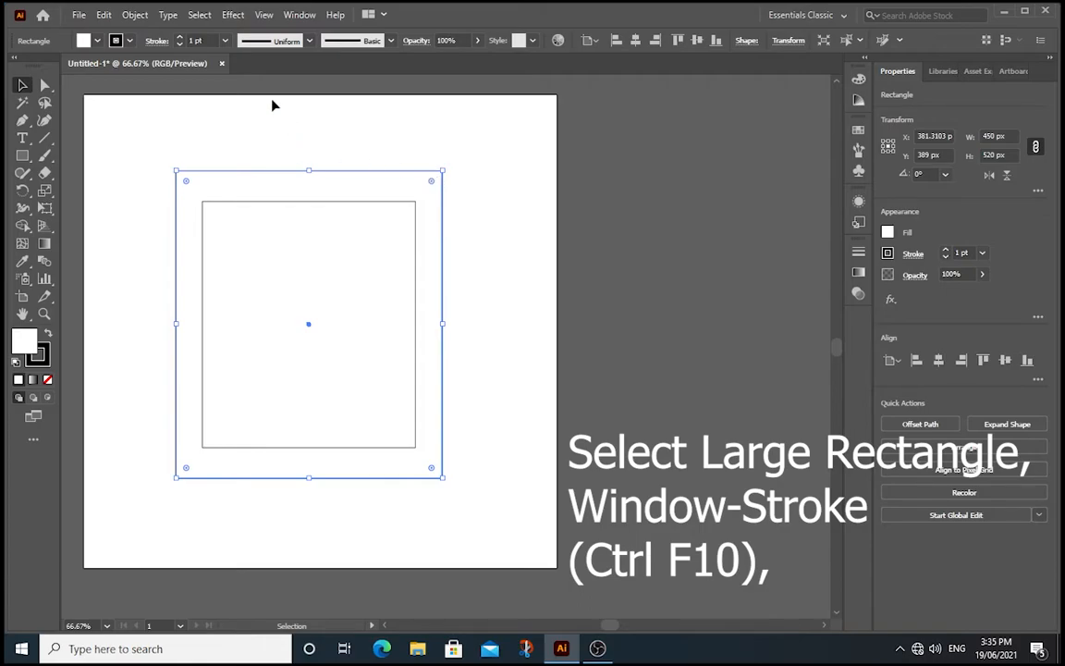
pyautogui.click(300, 15)
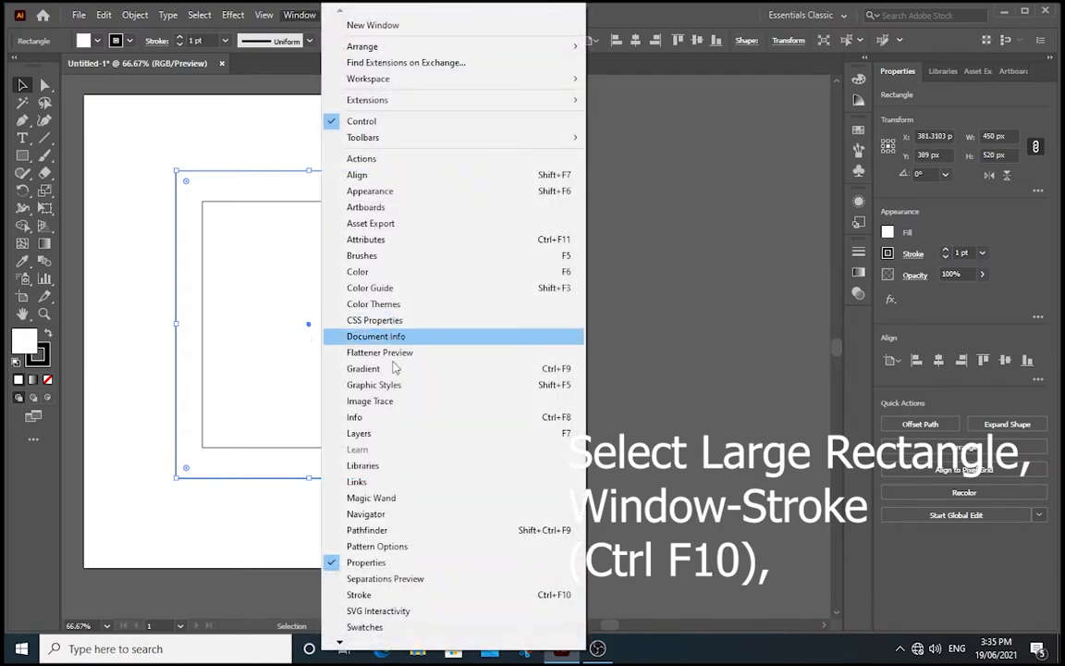
pyautogui.click(376, 594)
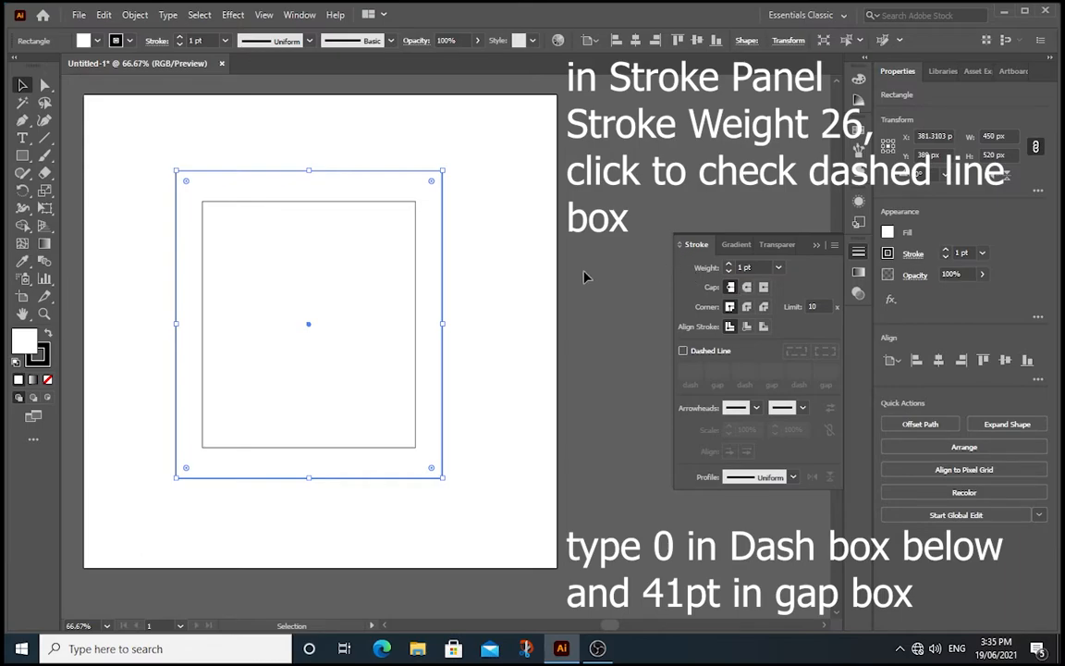
pyautogui.click(779, 268)
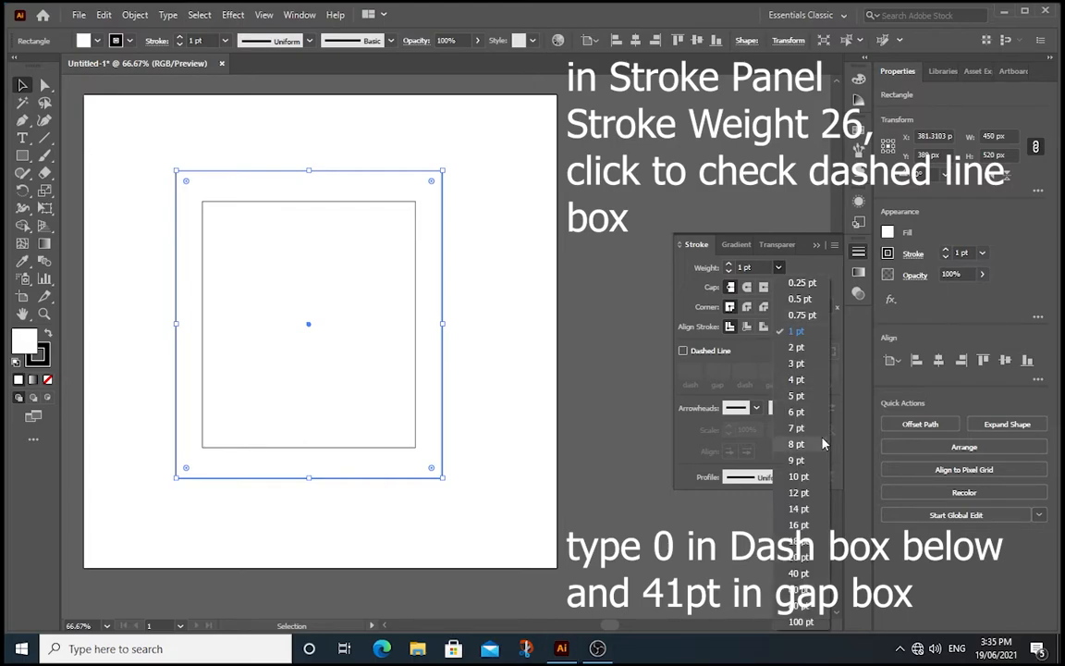
pyautogui.click(752, 264)
pyautogui.click(703, 267)
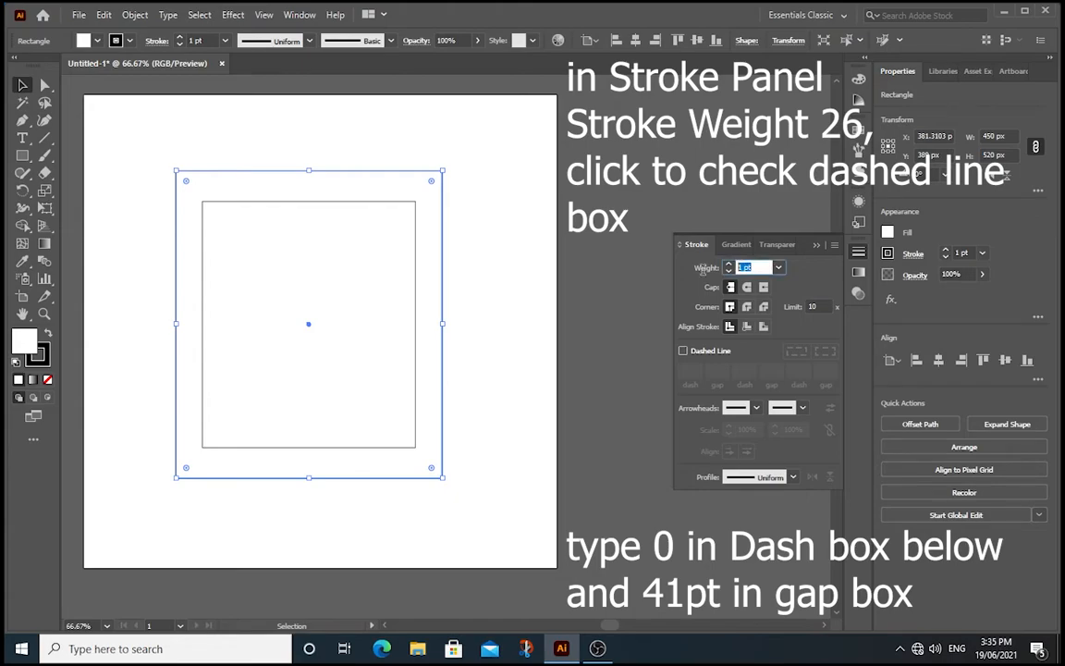
pyautogui.write('26')
# Step: Make the outer rectangle's stroke a dashed line with 0 pt dash, 41 pt gap and round caps
pyautogui.click(682, 351)
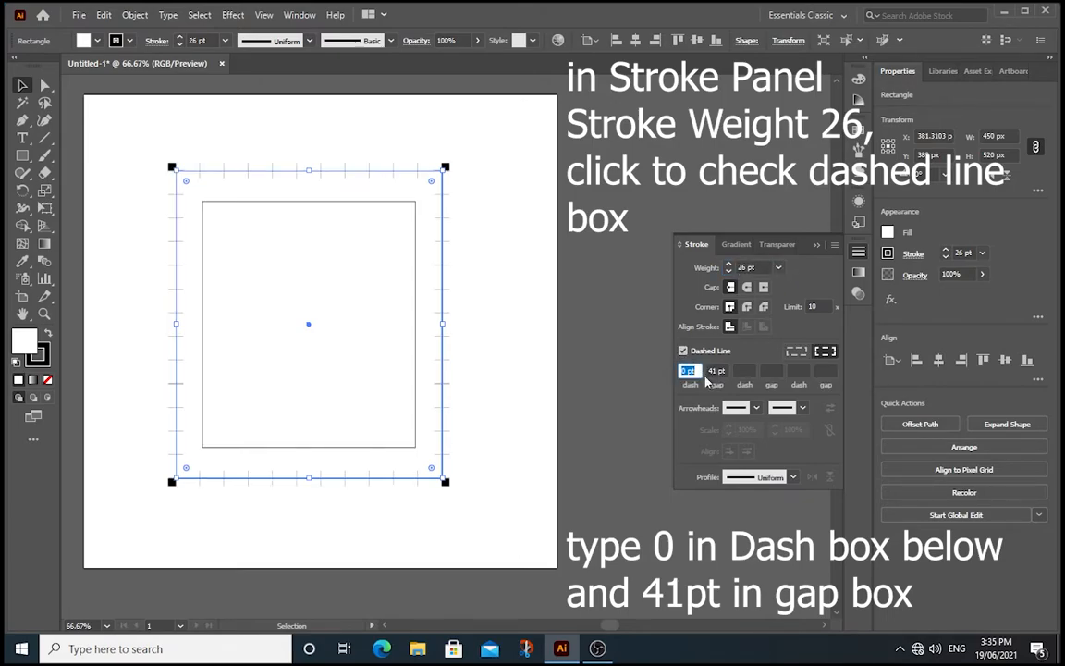
pyautogui.write('0')
pyautogui.click(720, 370)
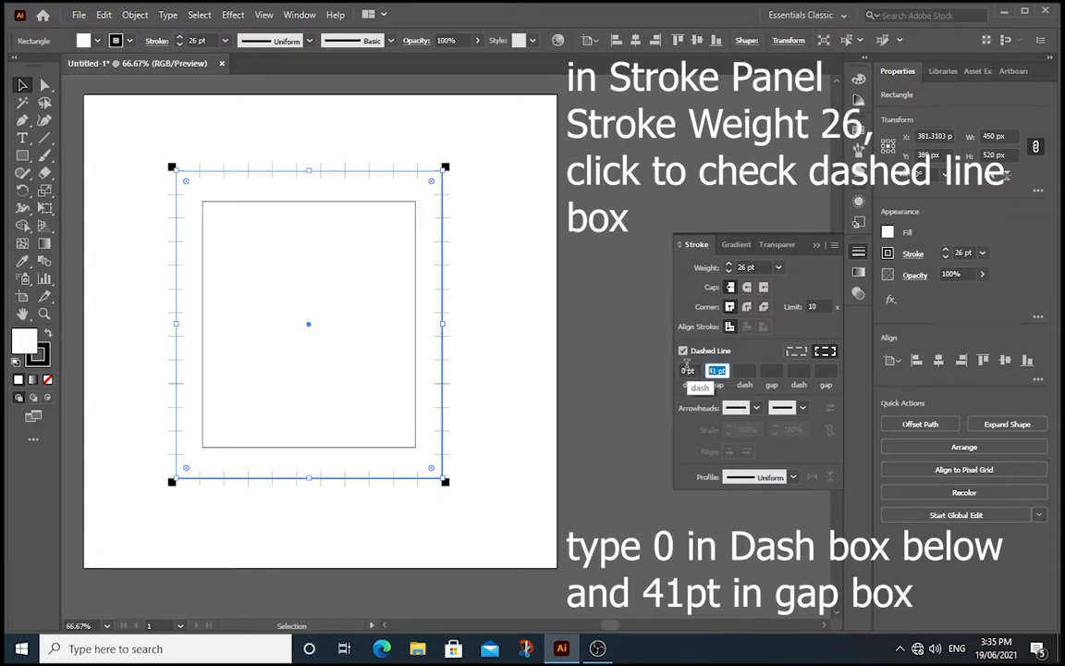
pyautogui.write('41')
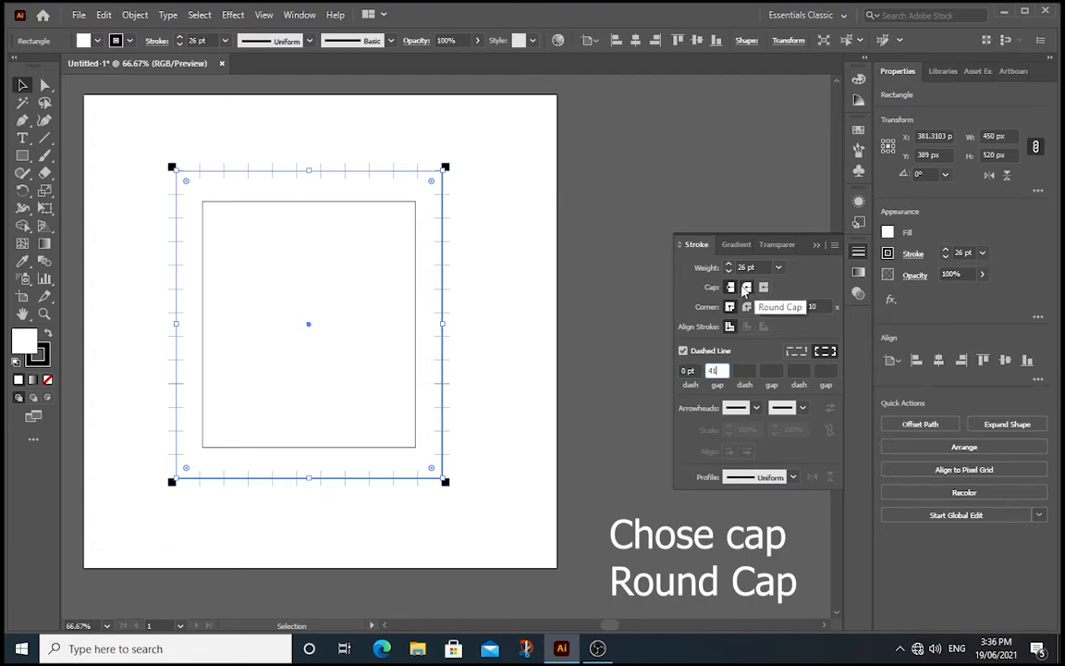
pyautogui.click(747, 288)
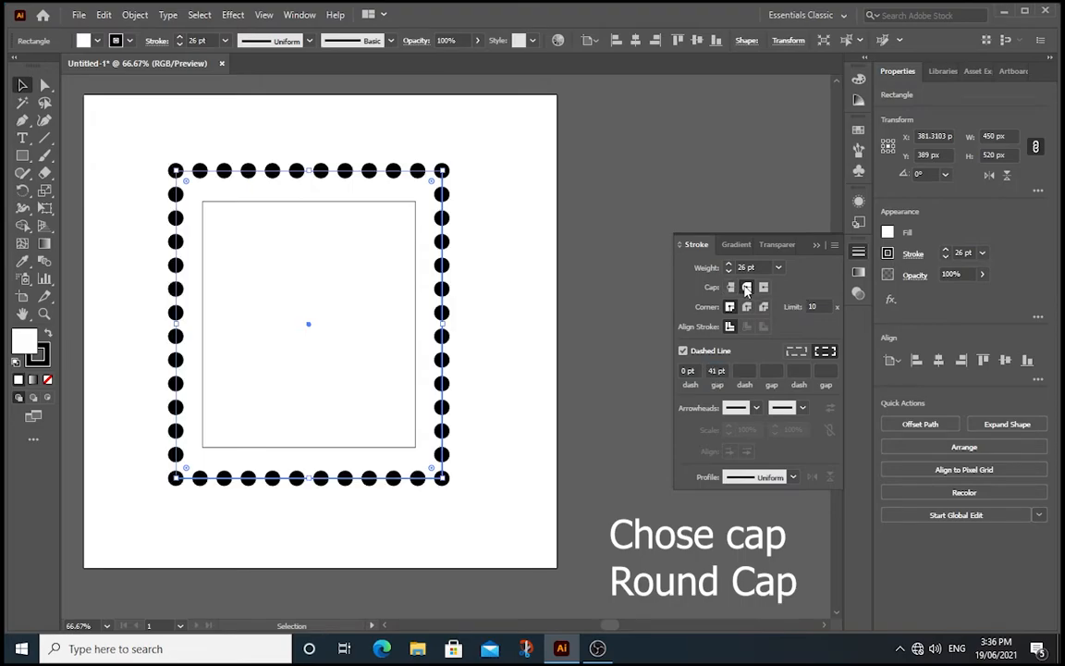
pyautogui.click(817, 245)
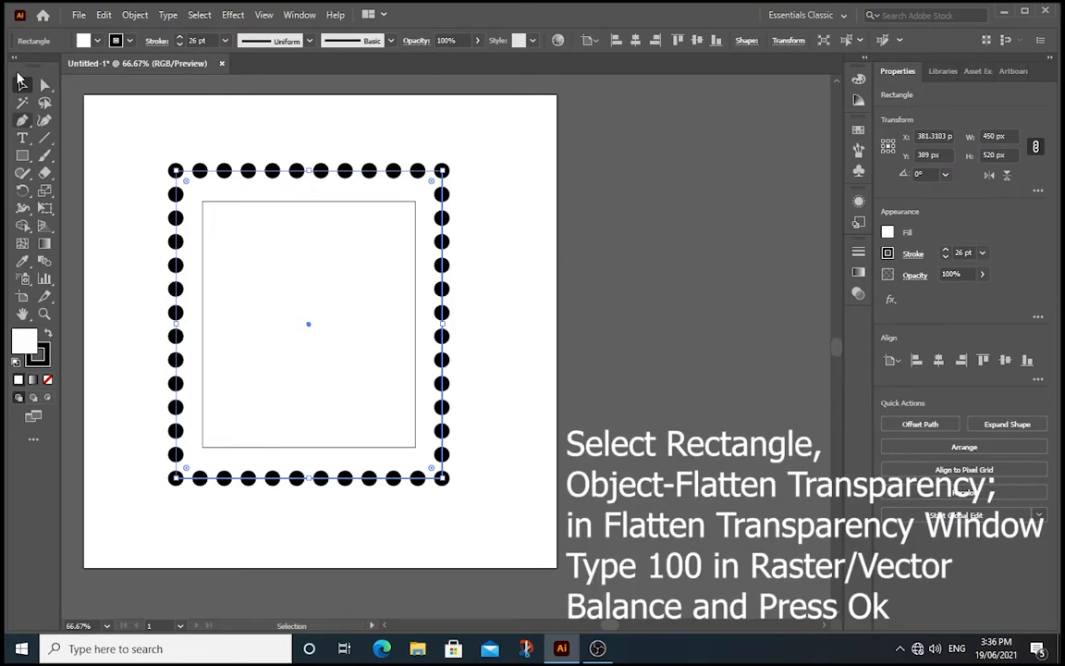
# Step: Flatten the transparency of the dotted outer rectangle with Raster/Vector Balance at 100 and all strokes converted to outlines
pyautogui.moveTo(145, 139); pyautogui.dragTo(434, 512)
pyautogui.click(135, 14)
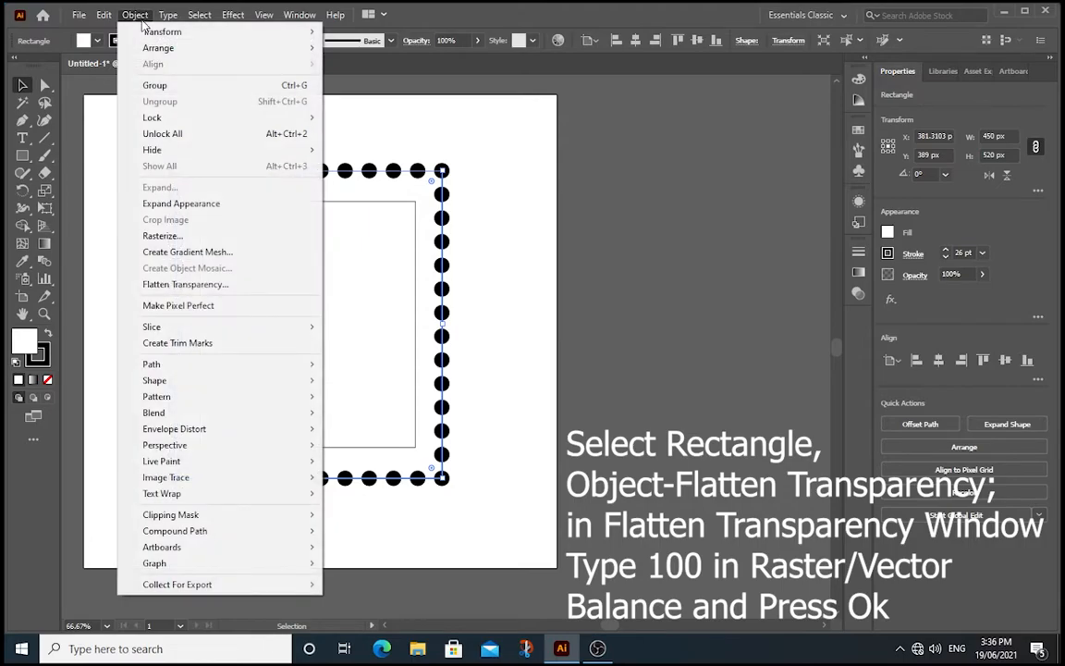
pyautogui.click(188, 287)
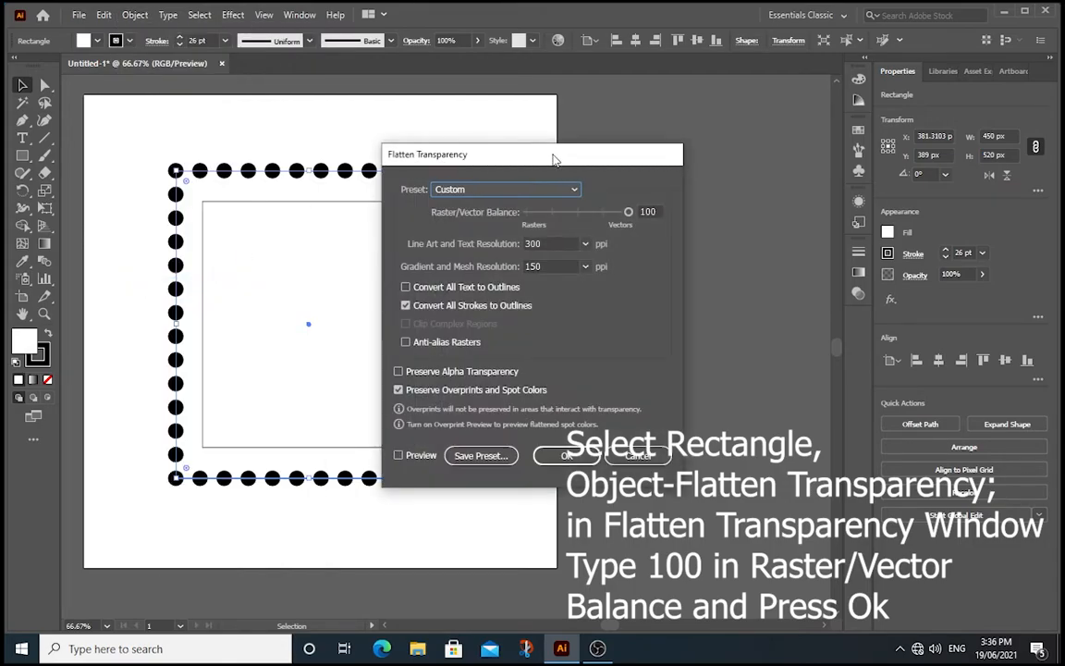
pyautogui.click(649, 210)
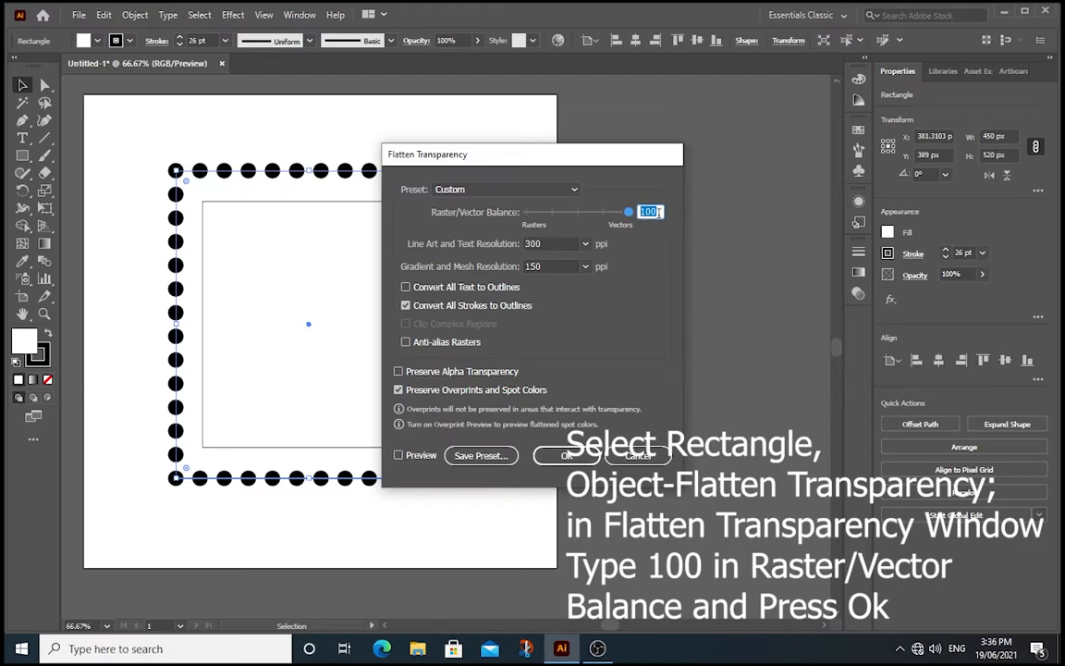
pyautogui.click(567, 455)
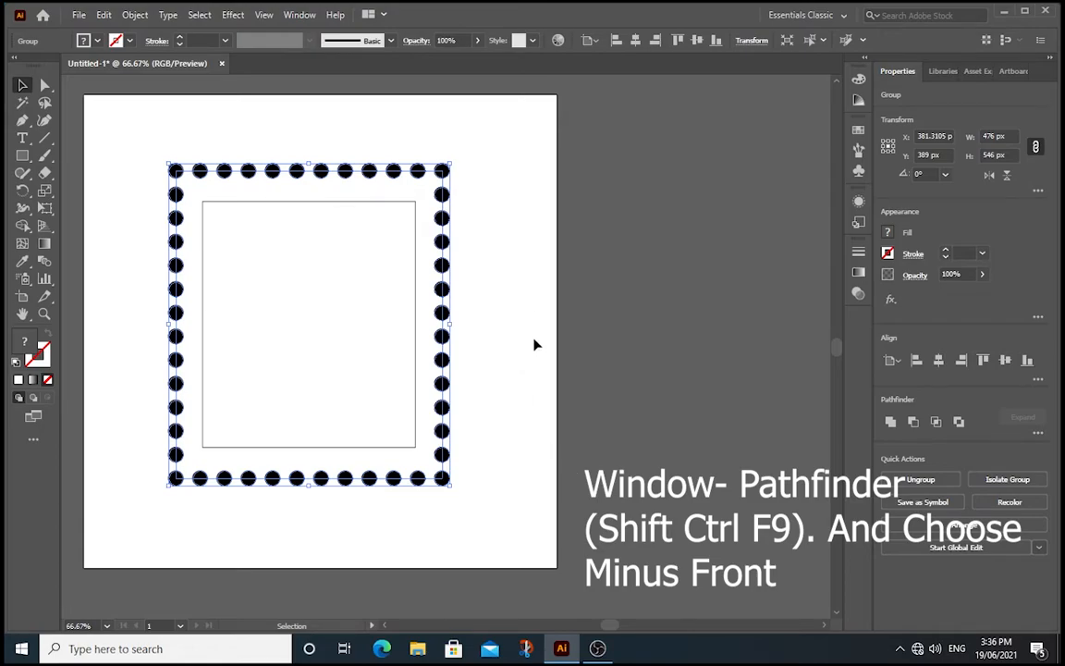
# Step: Cut the border dots out of the large rectangle with the Pathfinder's Minus Front to form perforated edges
pyautogui.click(298, 16)
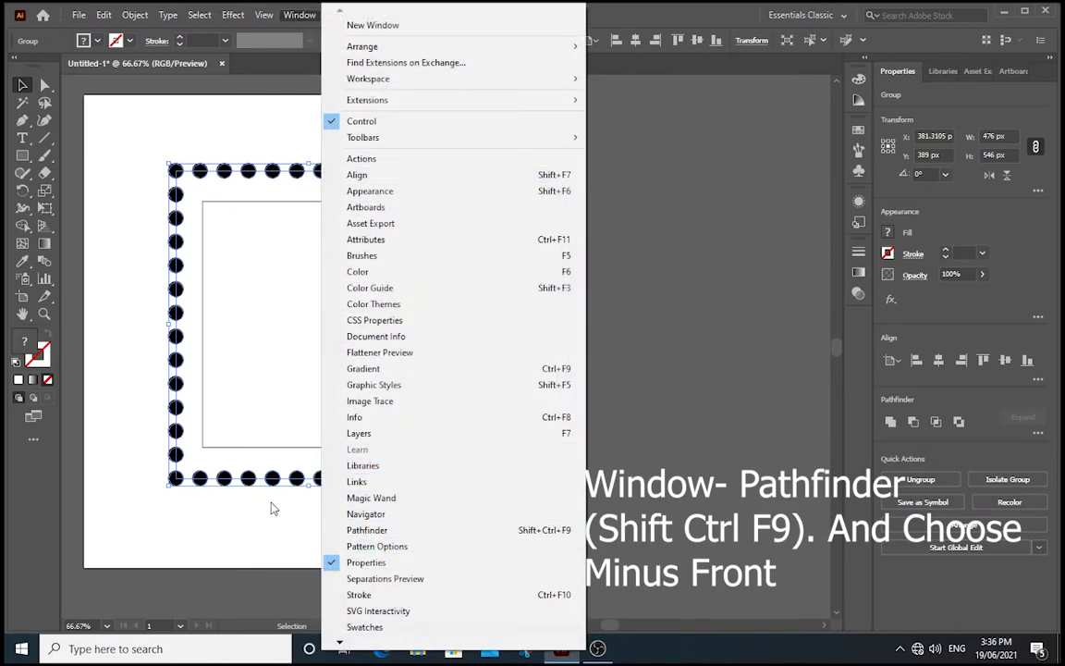
pyautogui.click(352, 531)
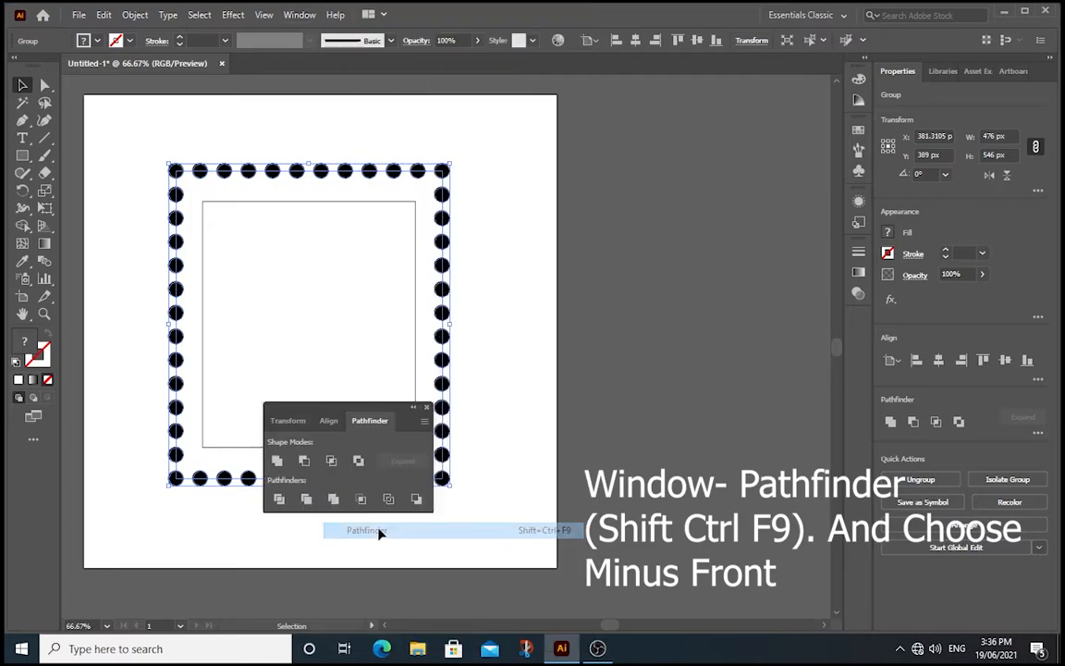
pyautogui.click(304, 461)
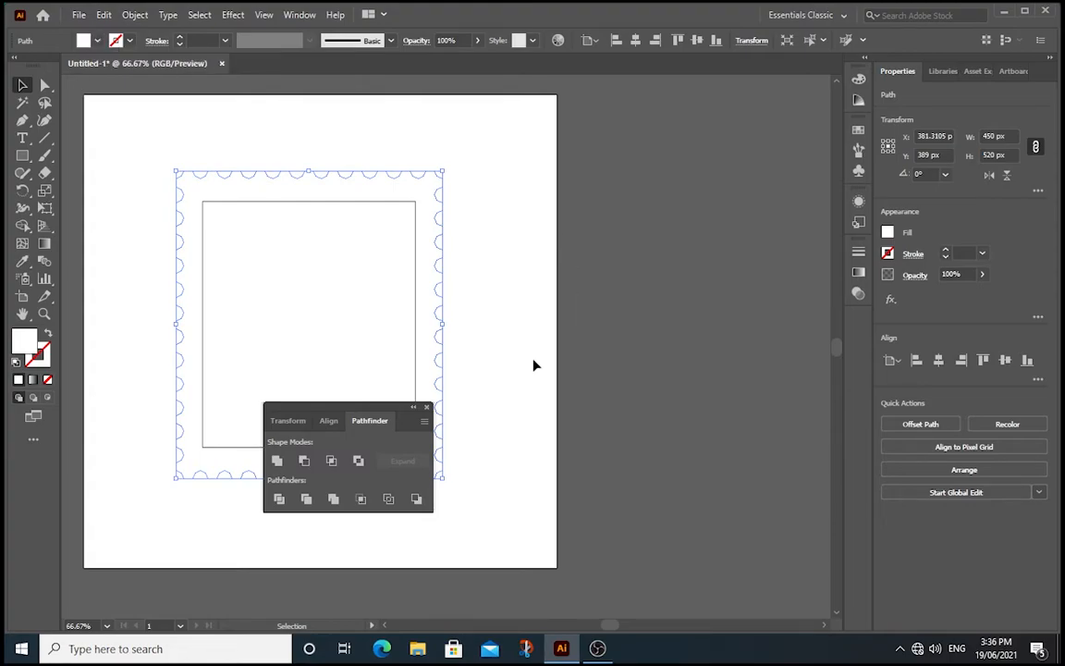
pyautogui.click(426, 407)
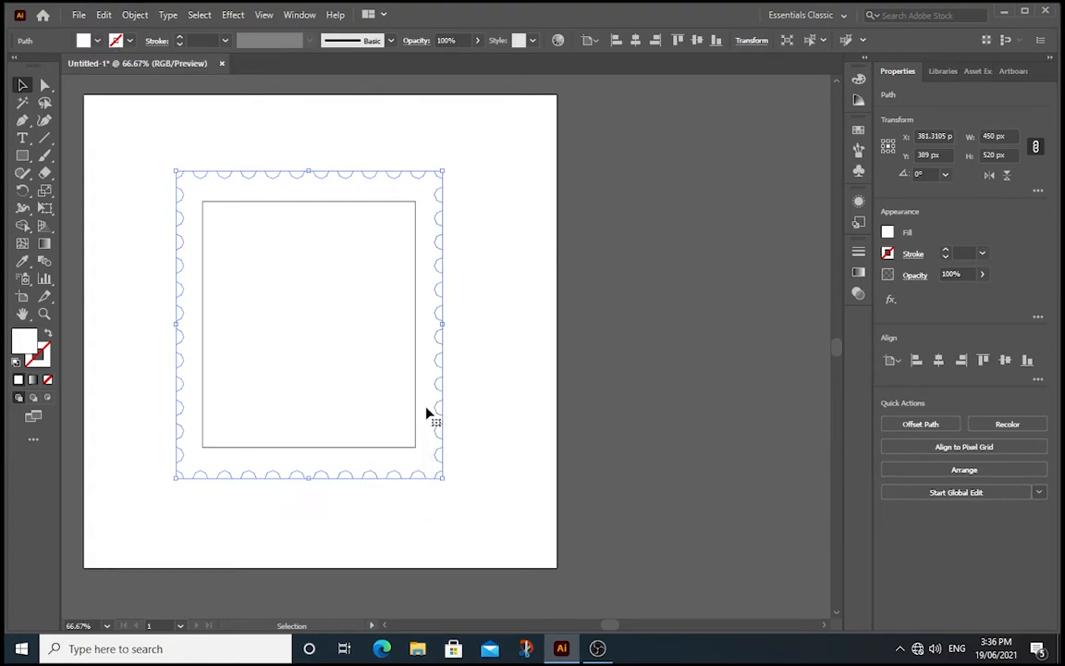
# Step: Fill the perforated shape with the lightest grey swatch (R 242, G 242, B 242)
pyautogui.click(859, 131)
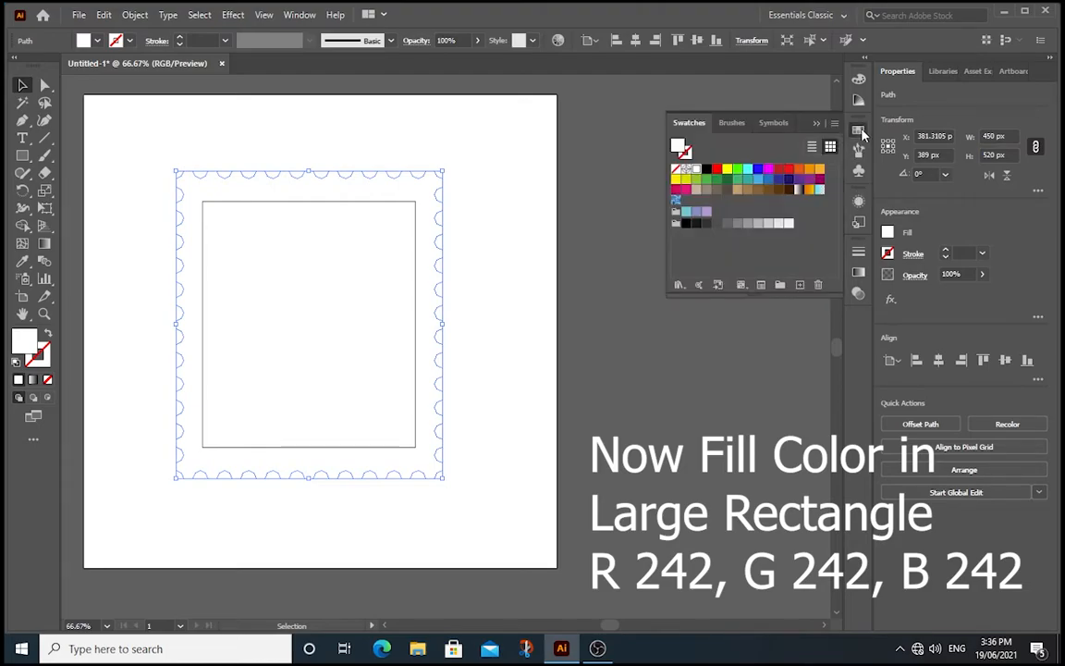
pyautogui.click(790, 226)
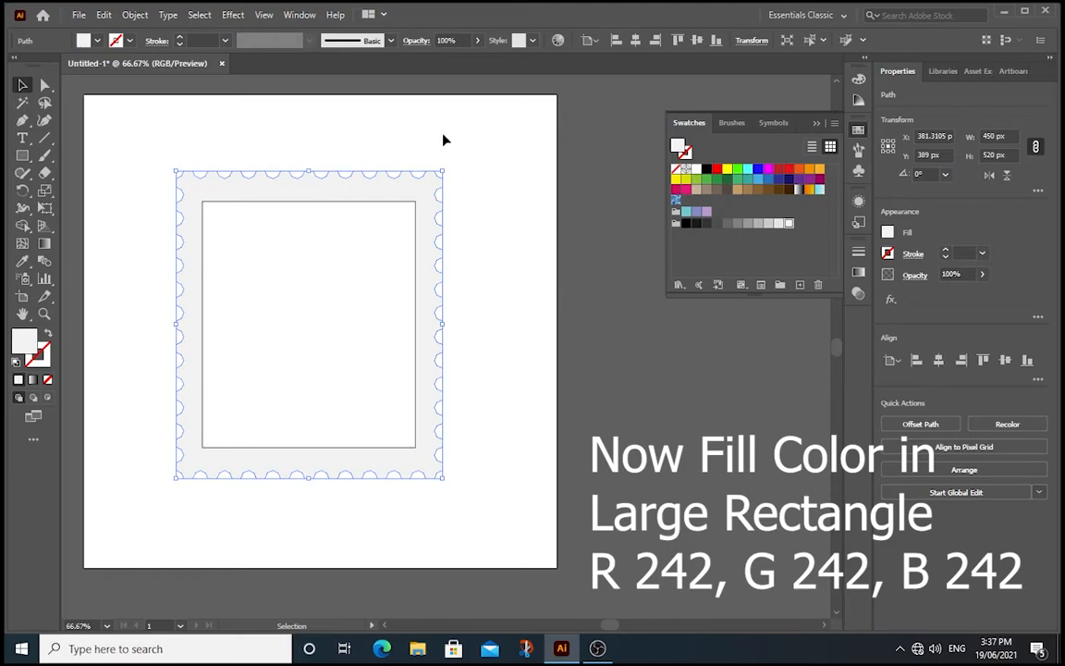
pyautogui.click(816, 123)
# Step: Paste a copy of the perforated shape directly behind it and fill the copy with mid grey (R 153, G 153, B 153)
pyautogui.click(104, 16)
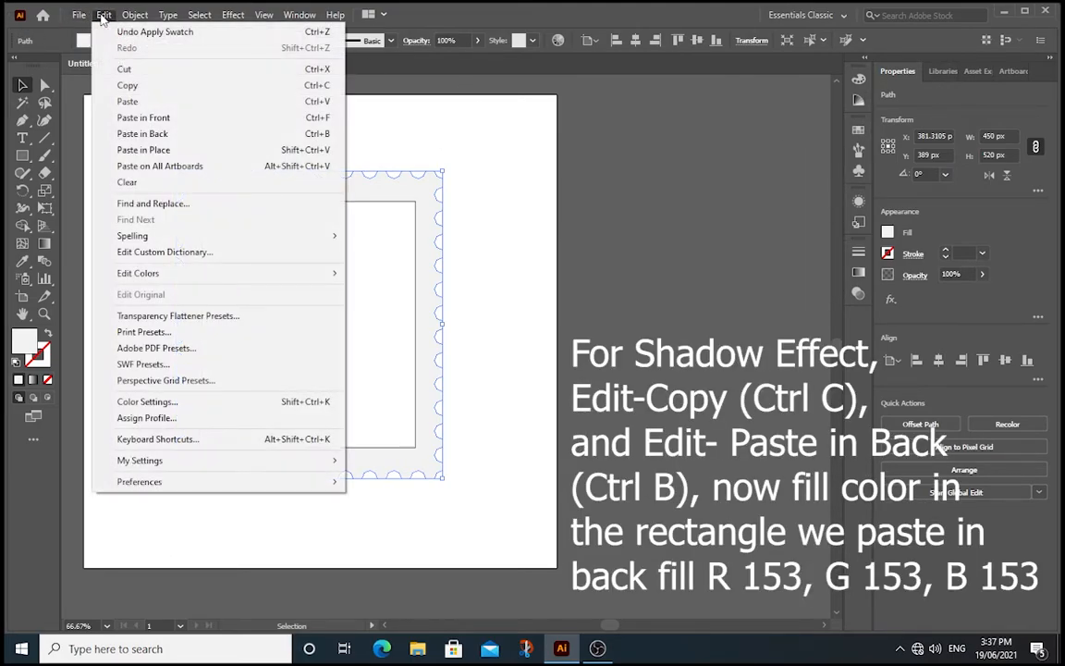
pyautogui.click(136, 86)
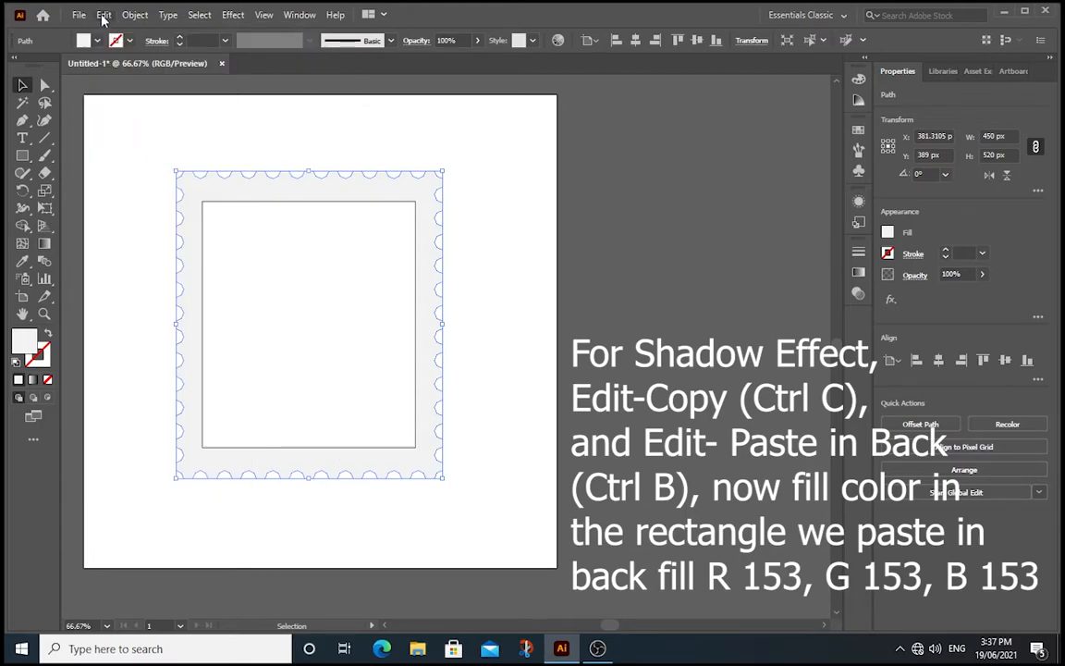
pyautogui.click(102, 15)
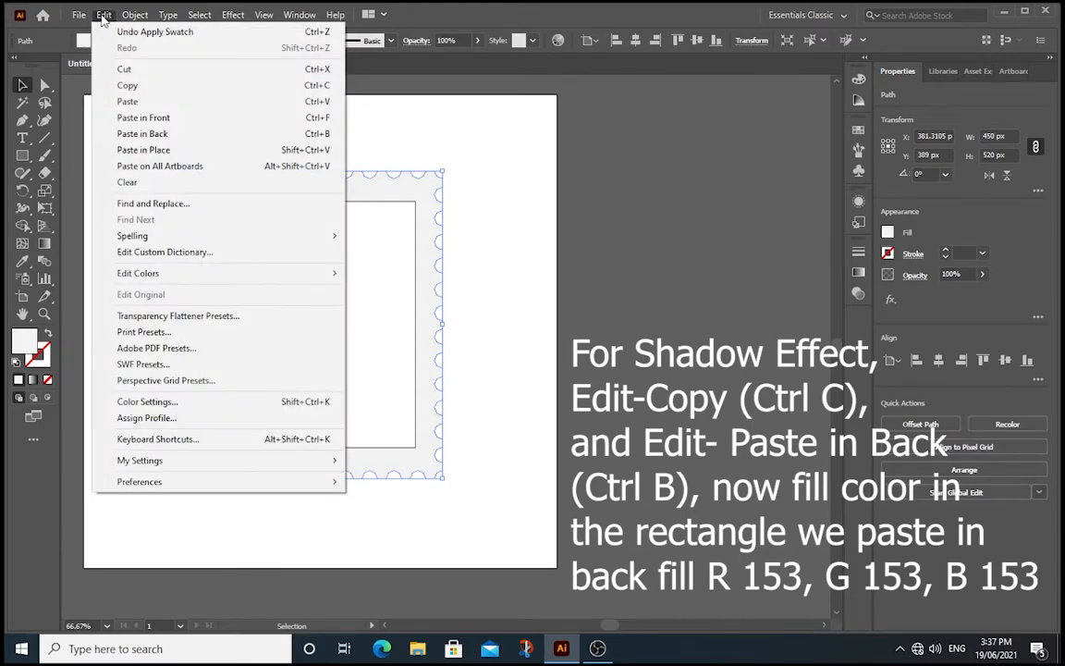
pyautogui.click(146, 135)
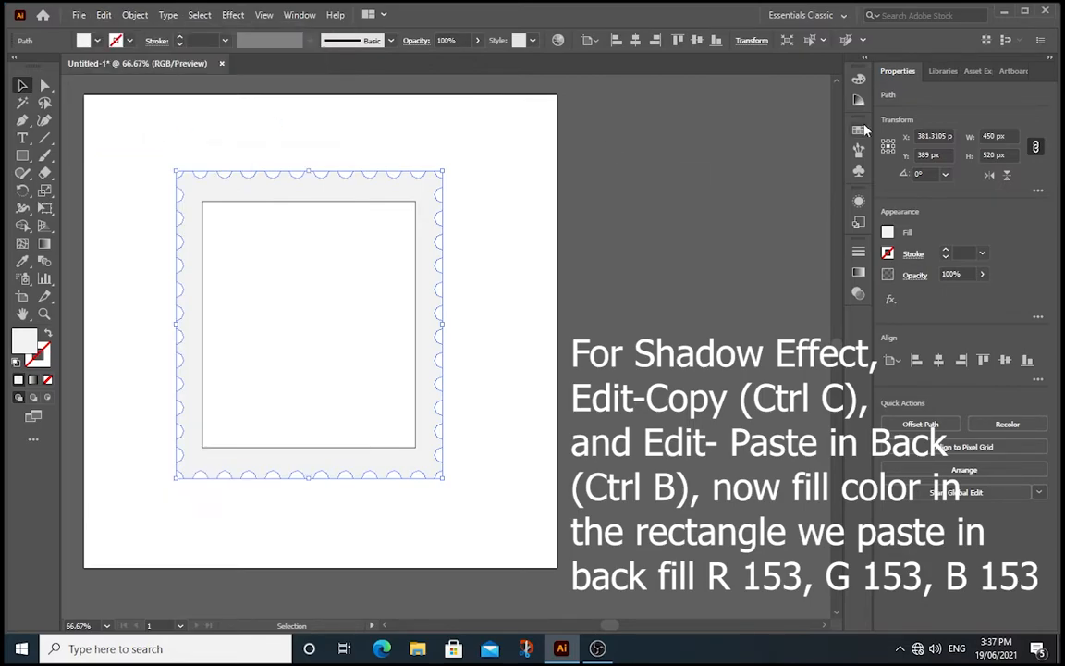
pyautogui.click(858, 129)
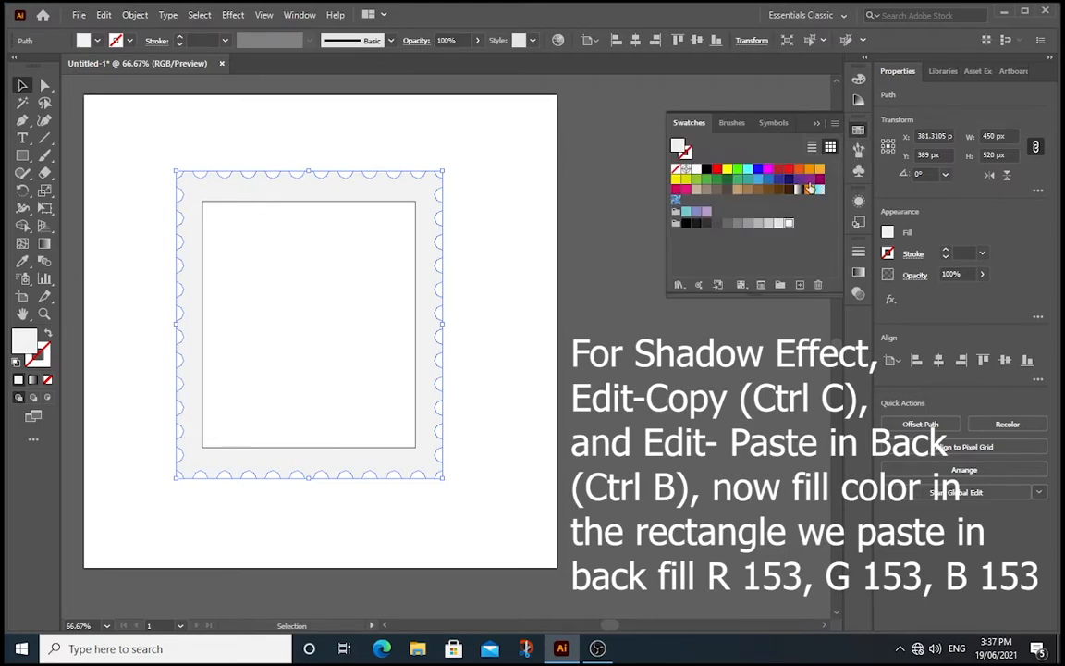
pyautogui.click(749, 225)
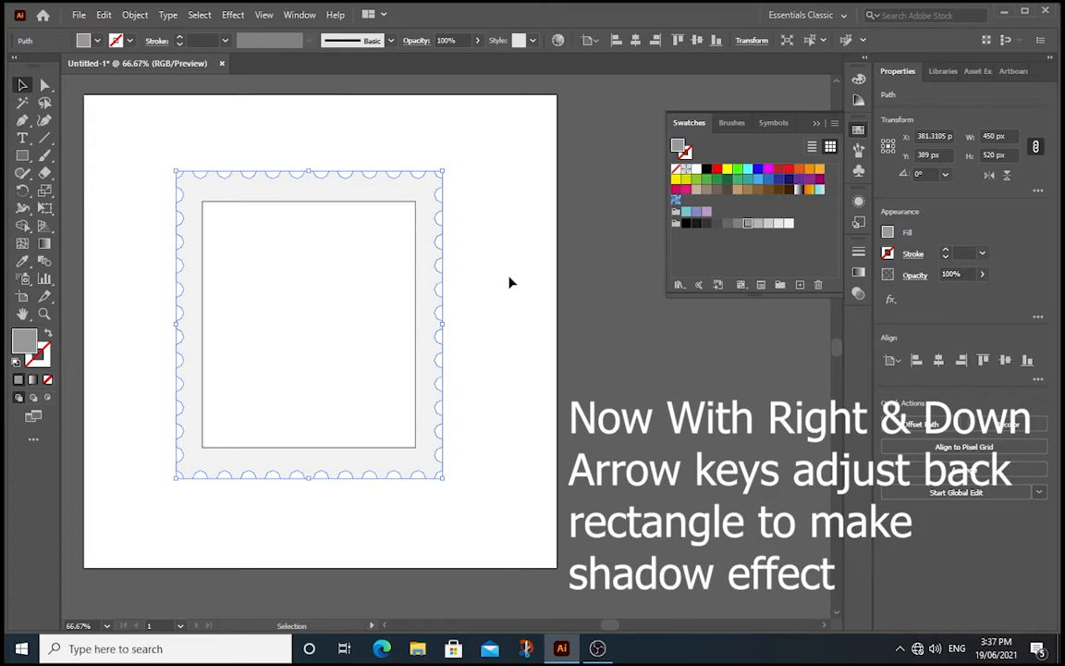
# Step: Offset the grey back copy 2 px to the right and 2 px down as a shadow
pyautogui.press('Right')
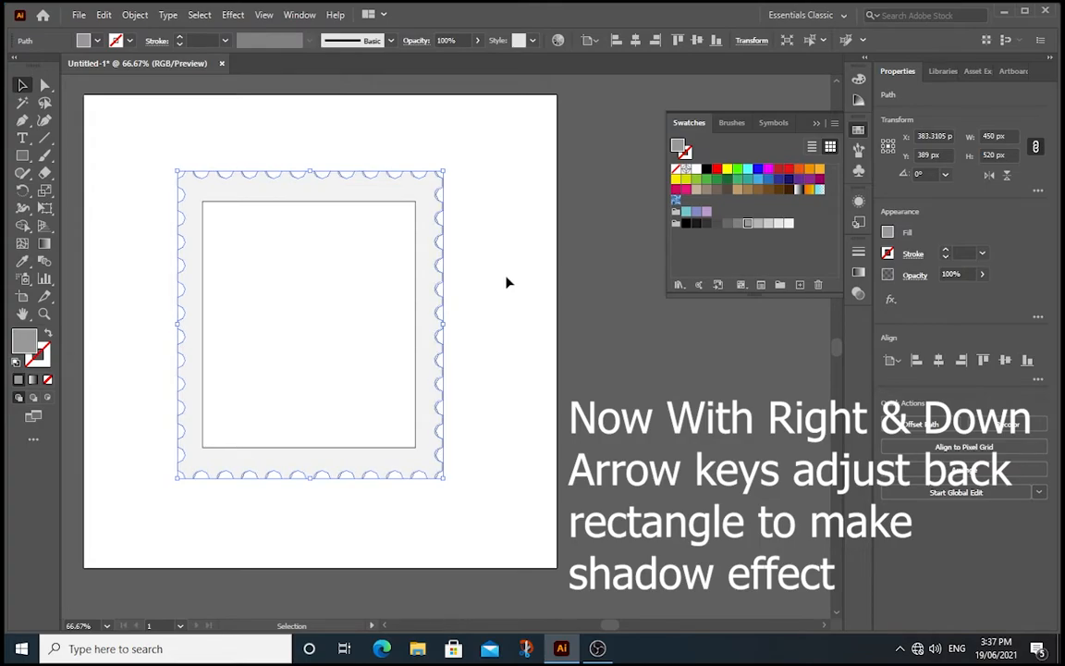
pyautogui.press('Down')
pyautogui.press('Down')
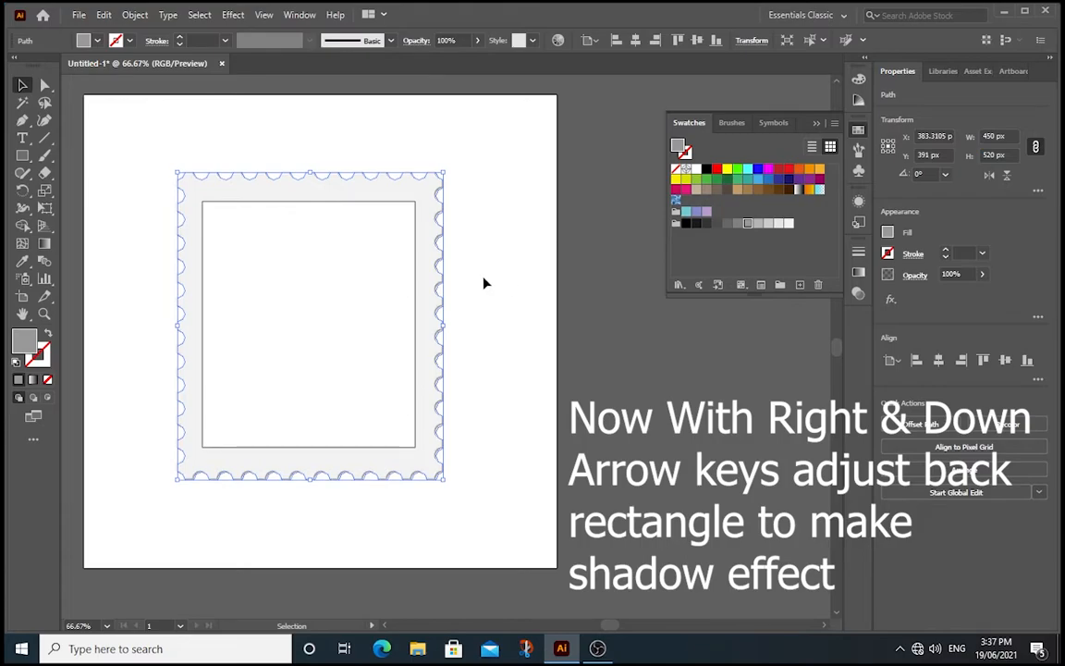
pyautogui.click(818, 124)
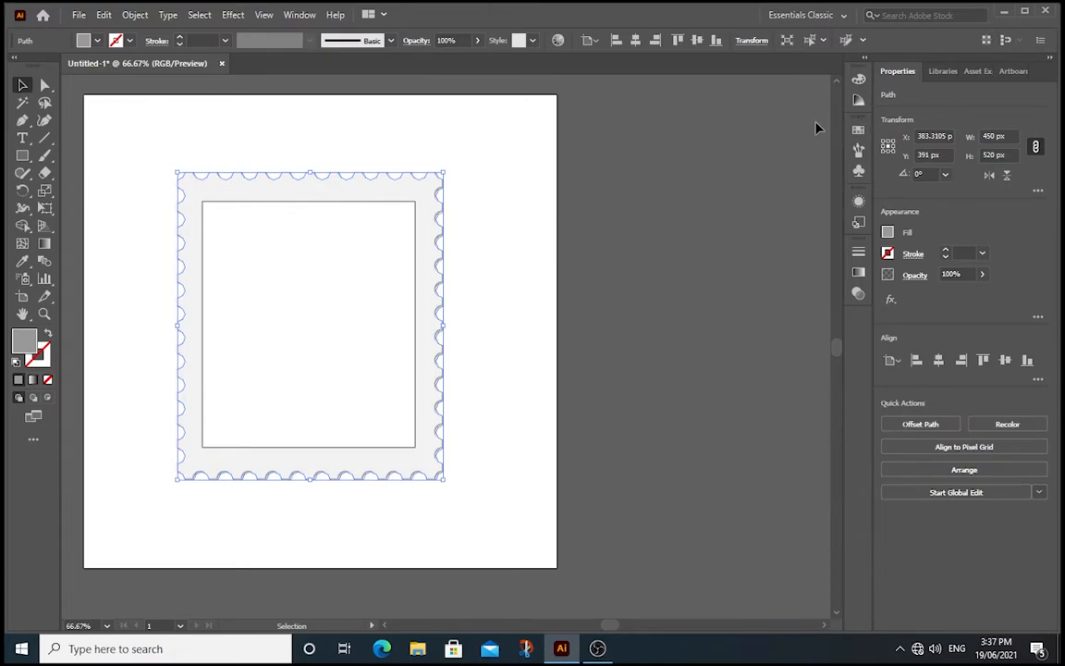
pyautogui.click(121, 138)
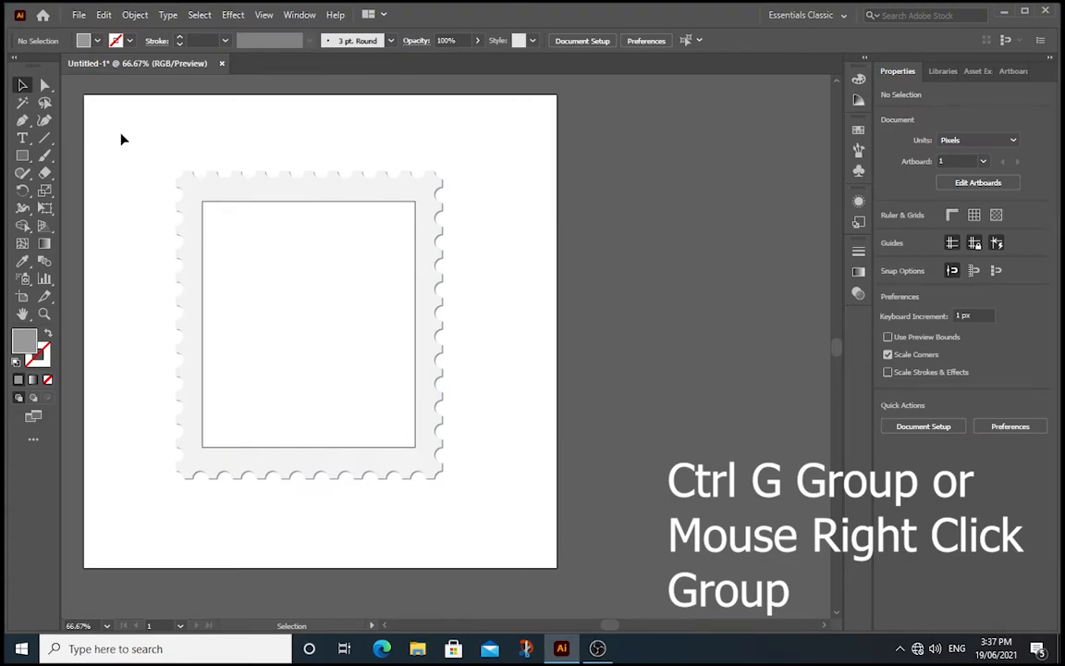
# Step: Group the perforated shape with its grey shadow copy
pyautogui.moveTo(179, 157); pyautogui.dragTo(437, 463)
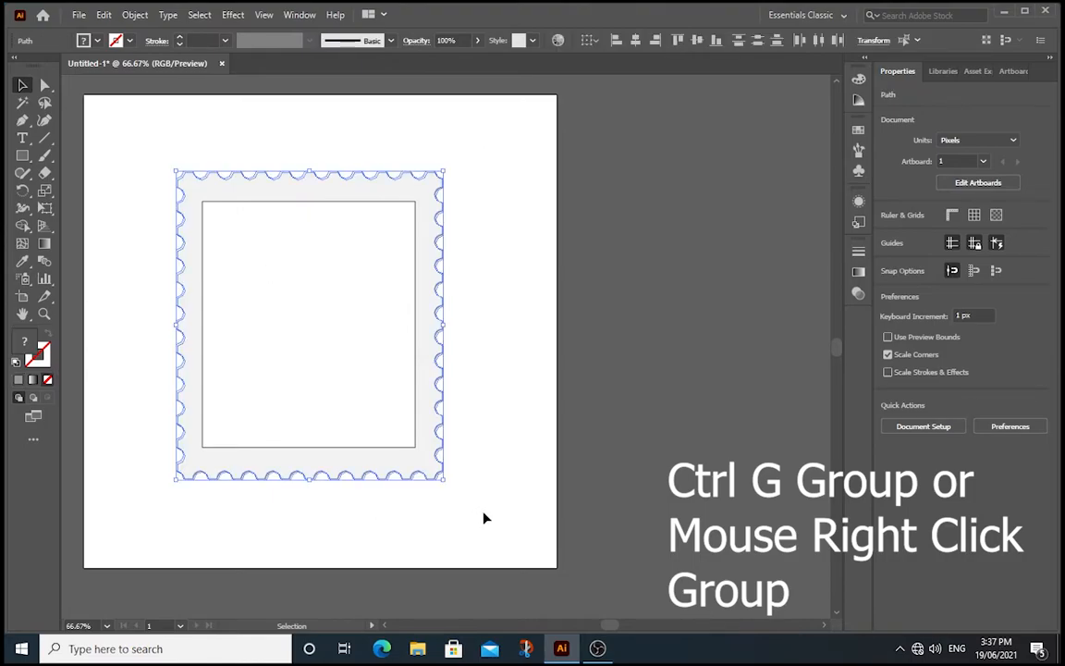
pyautogui.rightClick(374, 196)
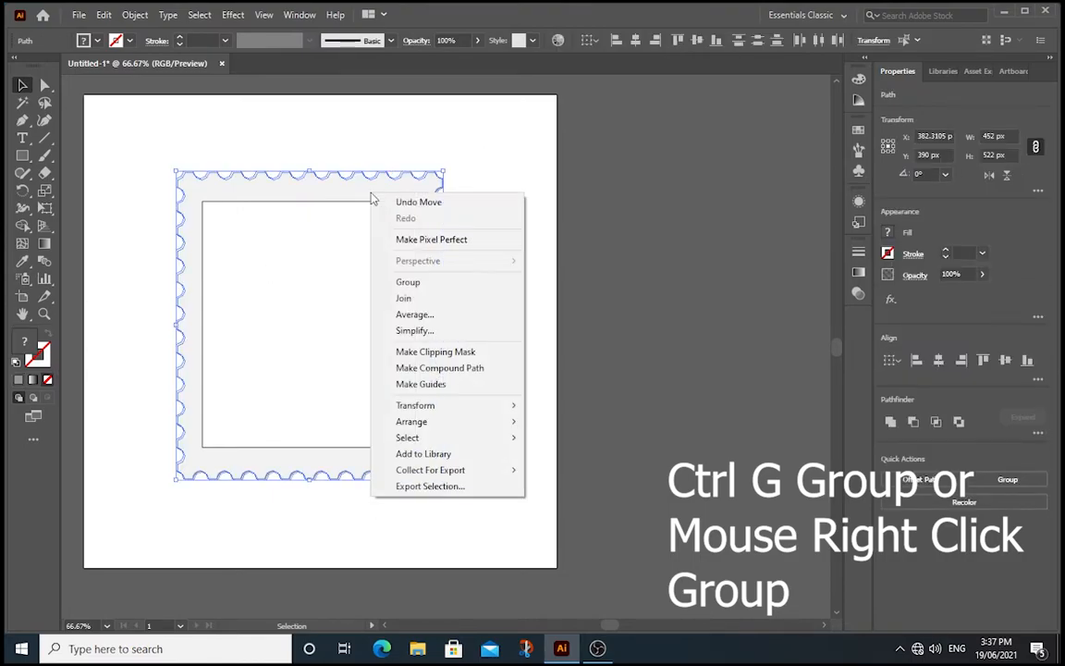
pyautogui.click(413, 285)
pyautogui.click(480, 248)
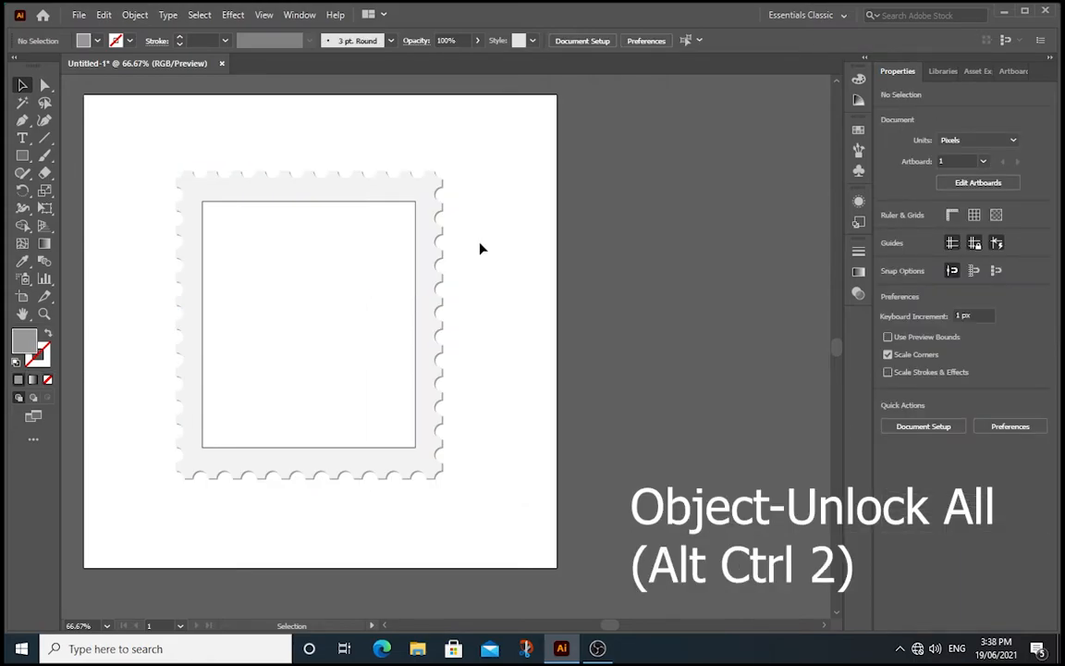
# Step: Unlock all objects and lock the perforated stamp group
pyautogui.click(389, 201)
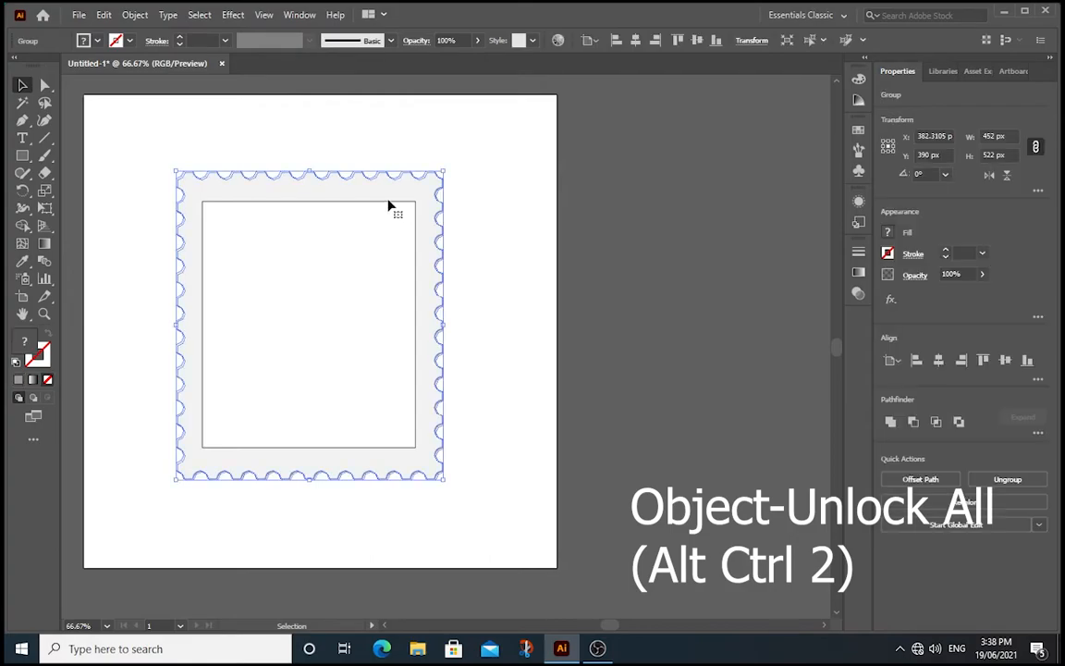
pyautogui.click(491, 189)
pyautogui.click(136, 15)
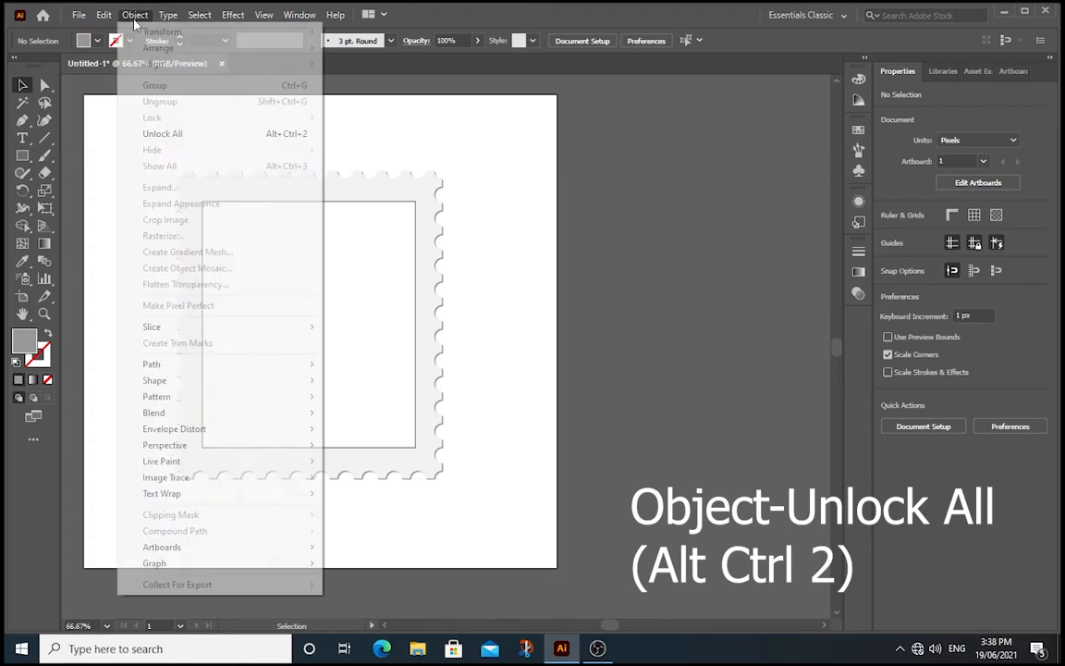
pyautogui.click(177, 136)
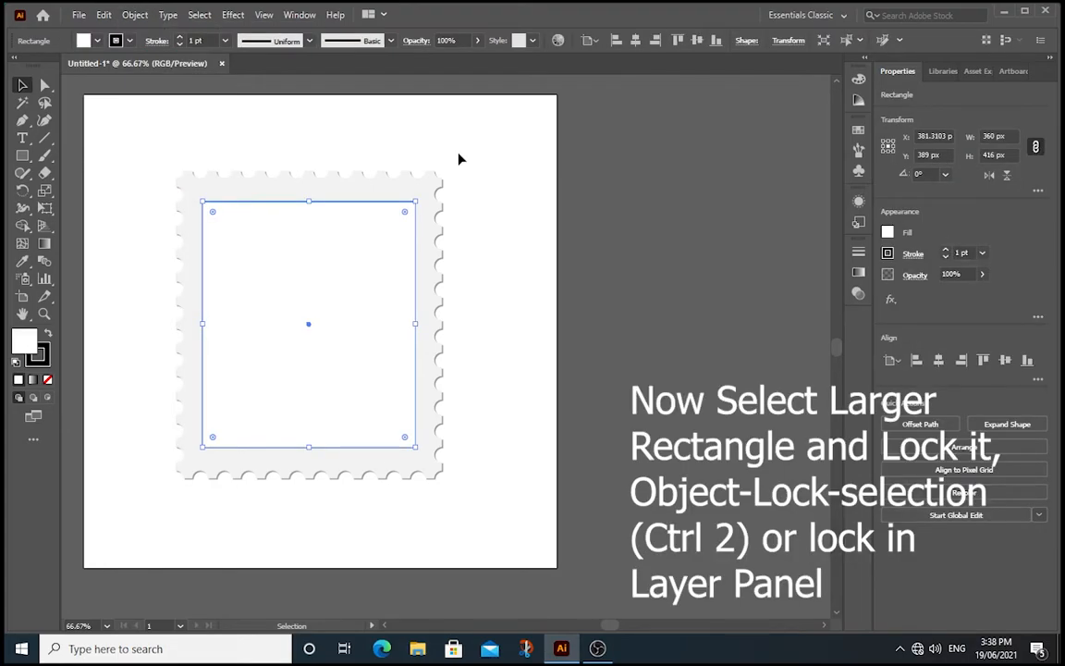
pyautogui.click(144, 13)
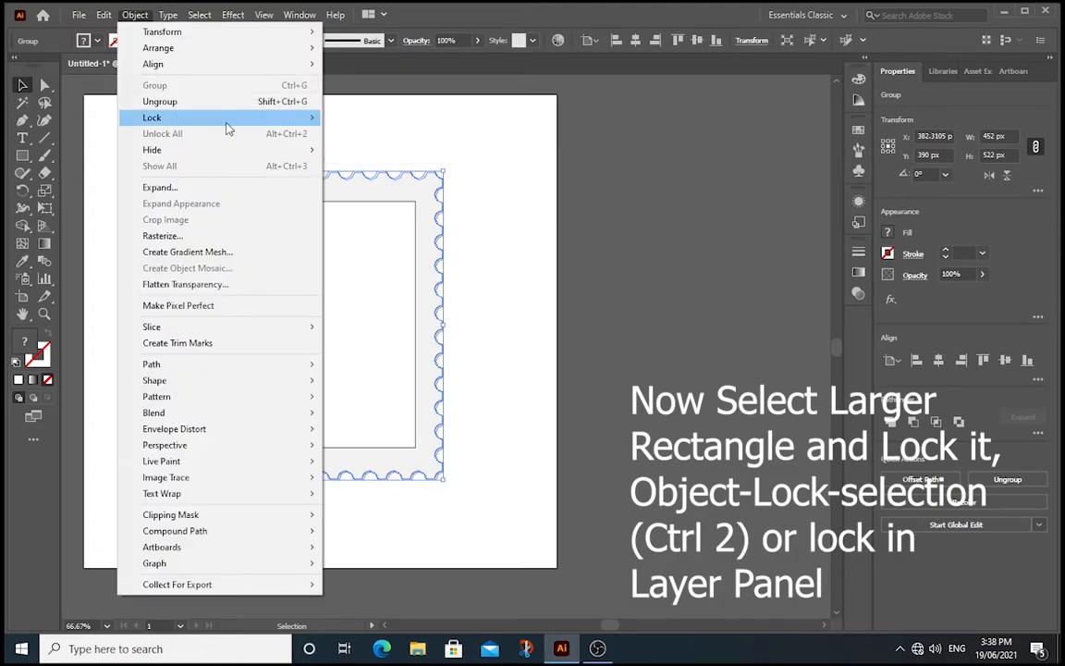
pyautogui.moveTo(277, 123)
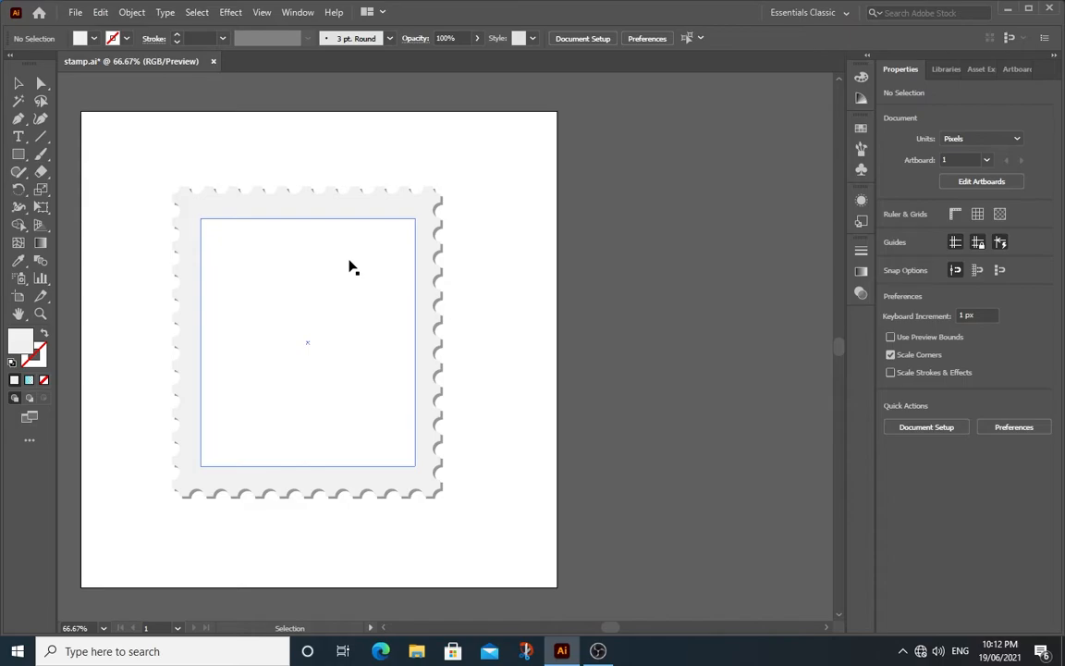
# Step: Fill the inner rectangle with the White, Black linear gradient preset
pyautogui.click(350, 267)
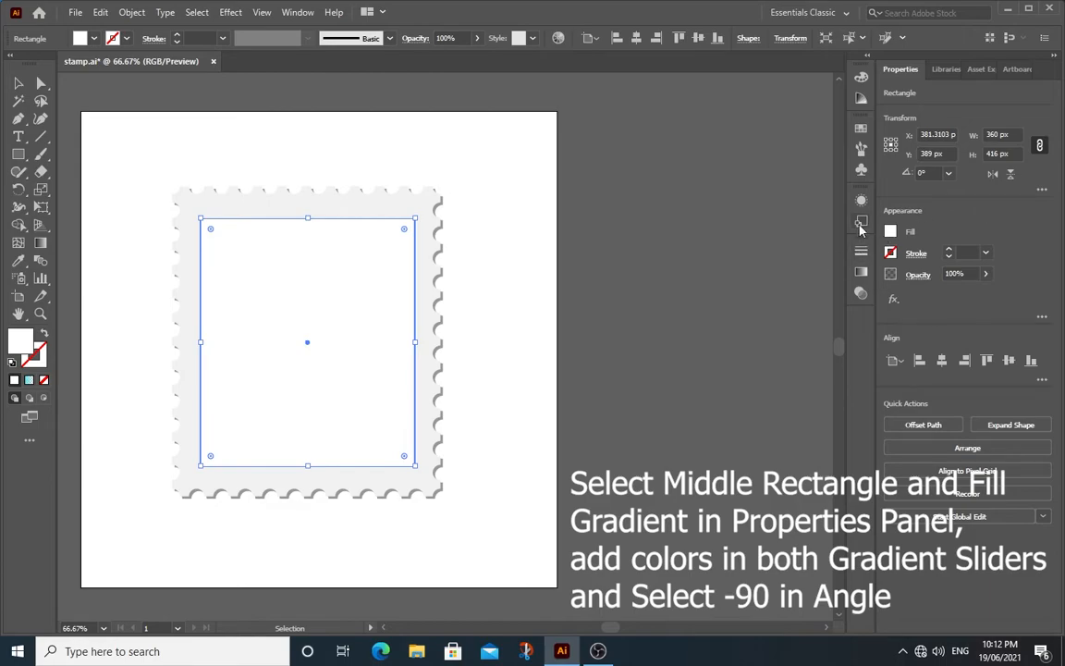
pyautogui.click(861, 274)
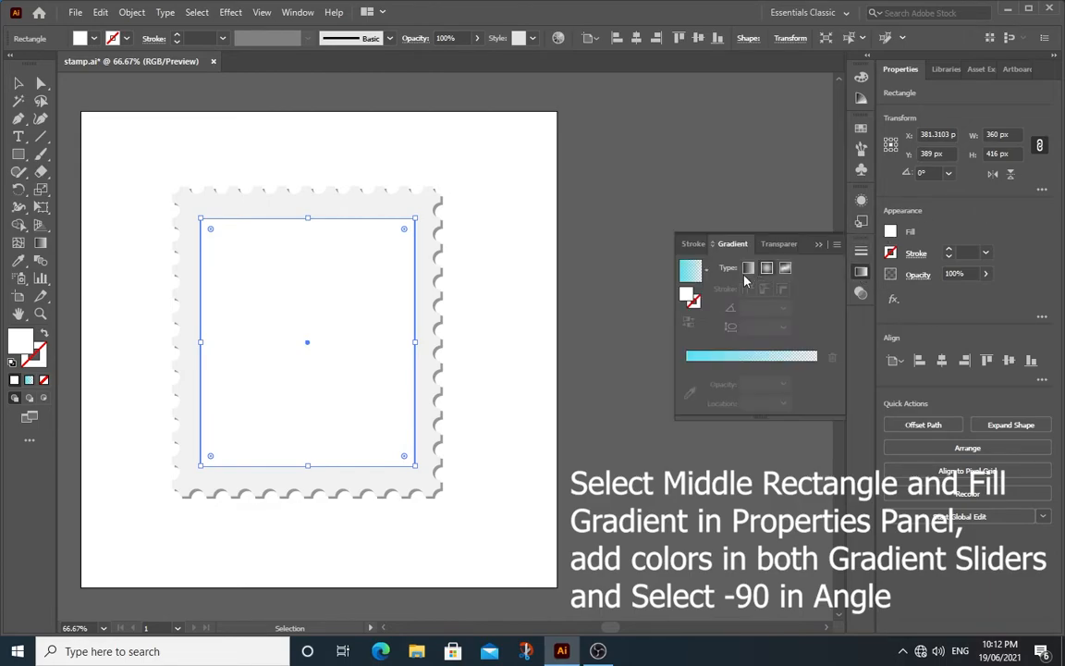
pyautogui.click(708, 271)
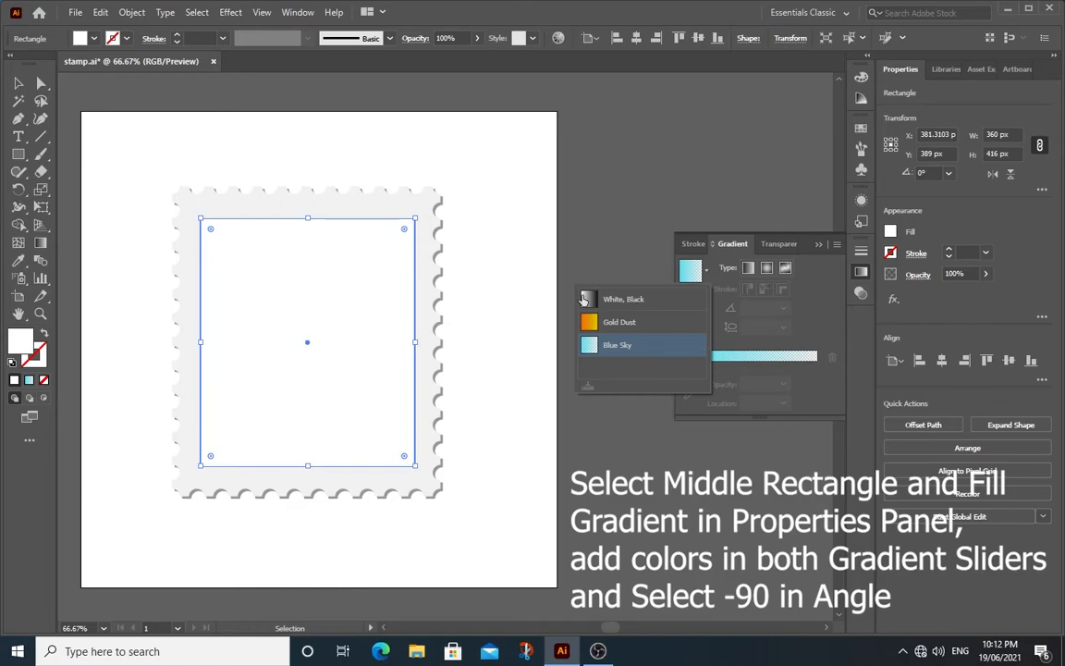
pyautogui.click(590, 301)
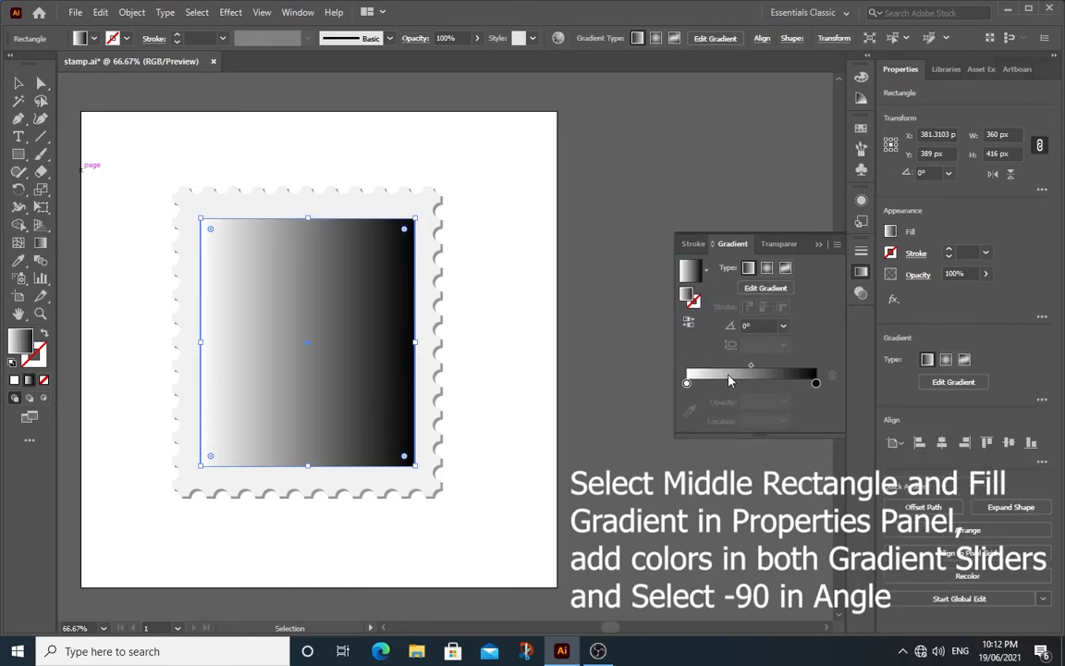
# Step: Recolor the inner rectangle's gradient with light blue at the start stop and tan at the end stop
pyautogui.doubleClick(816, 383)
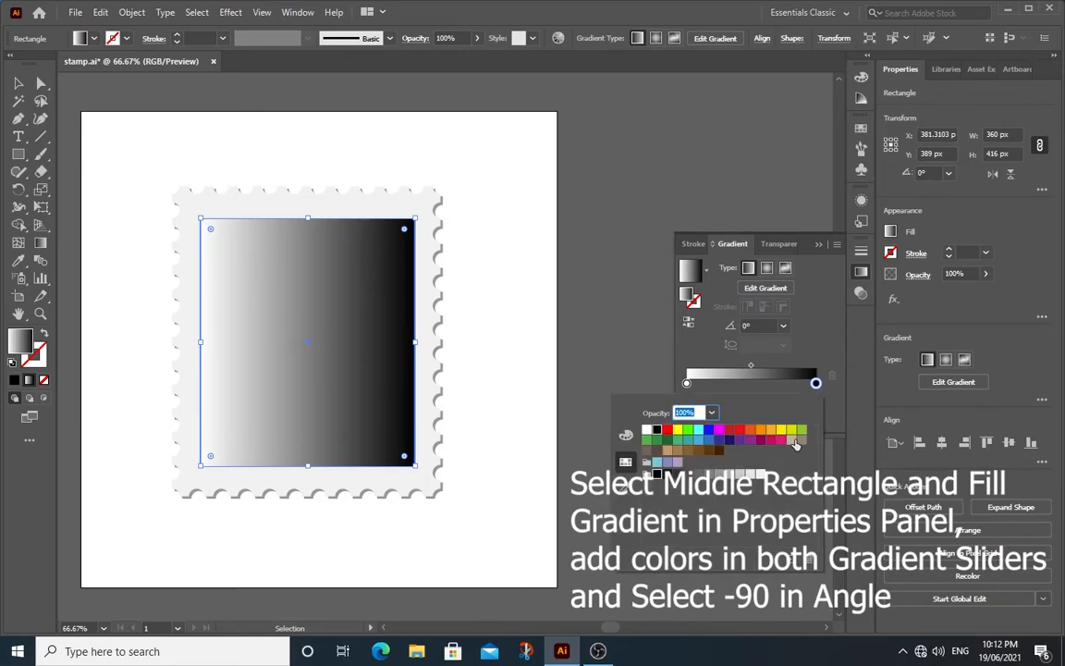
pyautogui.click(793, 440)
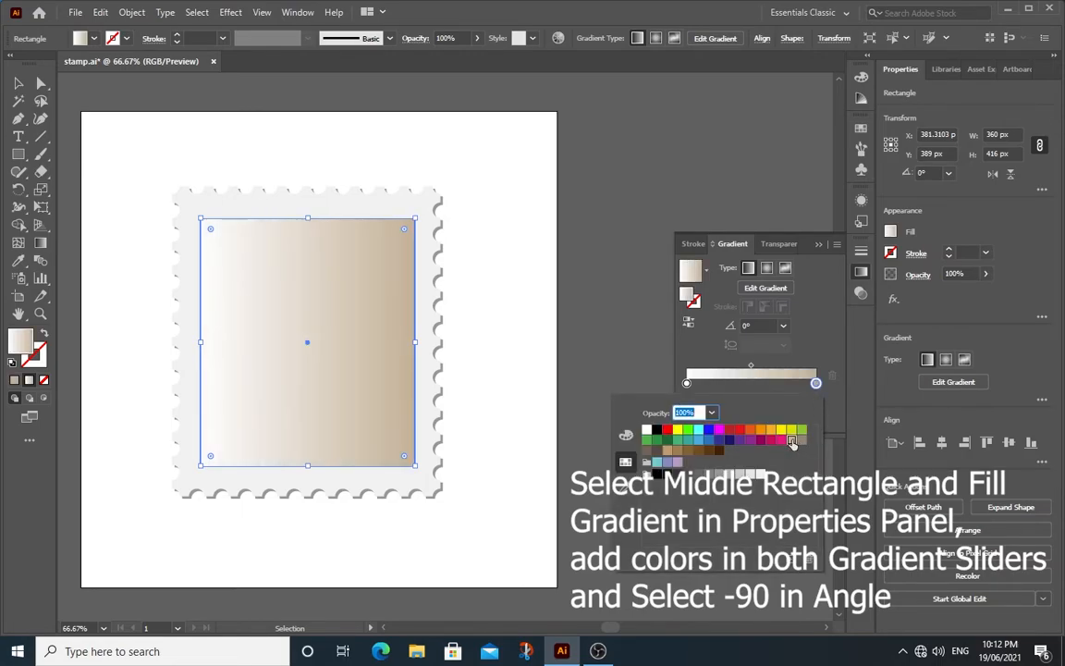
pyautogui.doubleClick(686, 383)
pyautogui.click(699, 440)
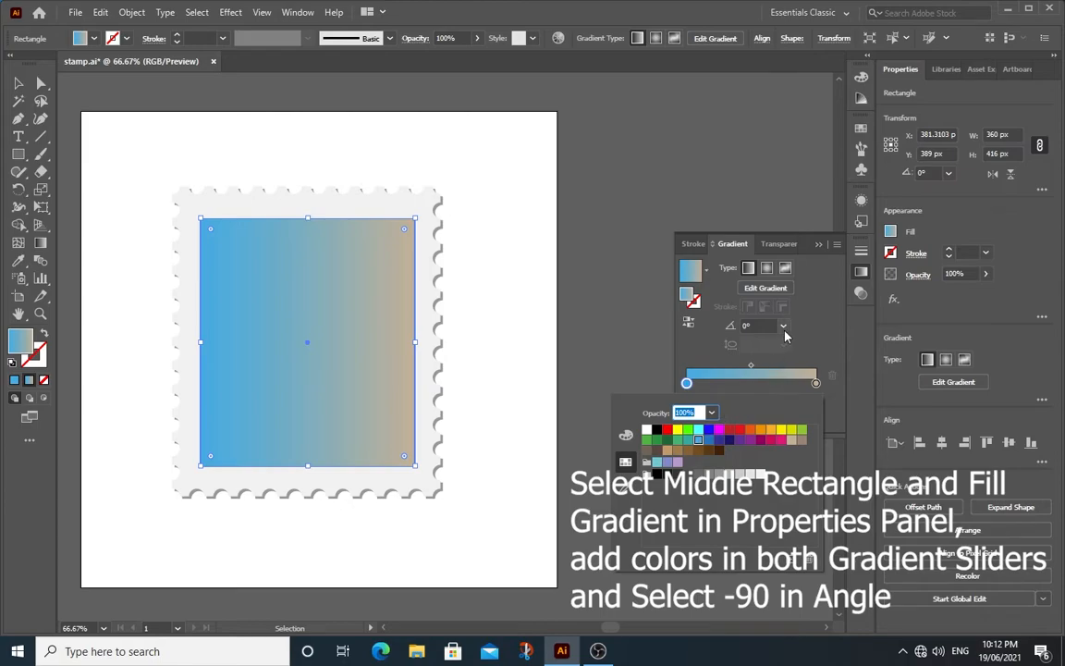
# Step: Set the angle of the inner rectangle's gradient to -90°
pyautogui.click(710, 305)
pyautogui.click(785, 325)
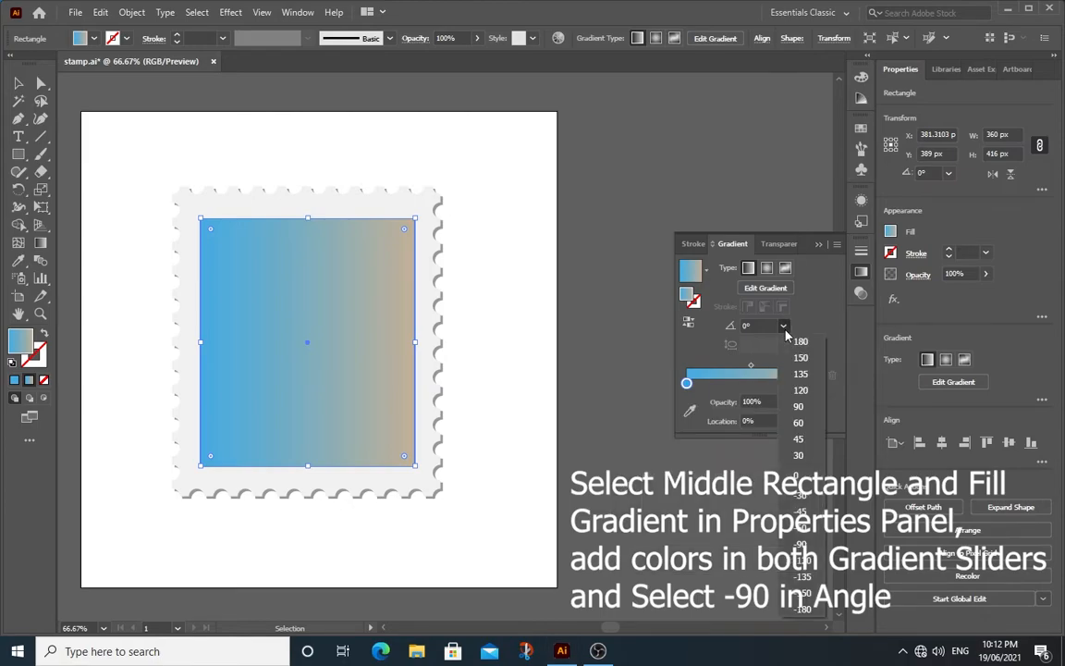
pyautogui.click(803, 545)
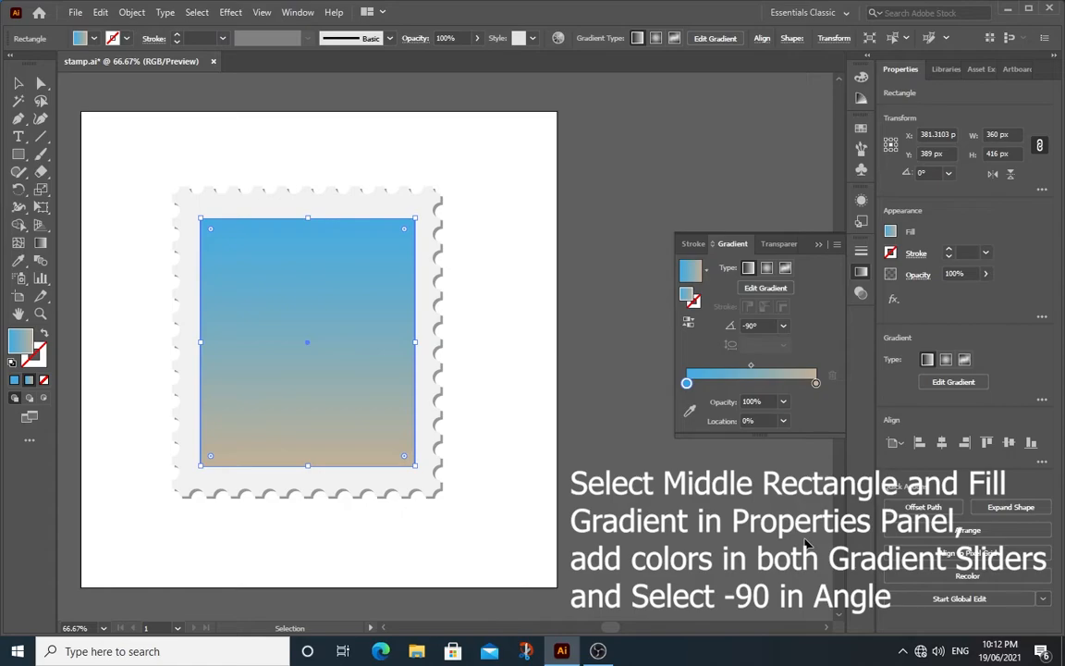
pyautogui.click(819, 248)
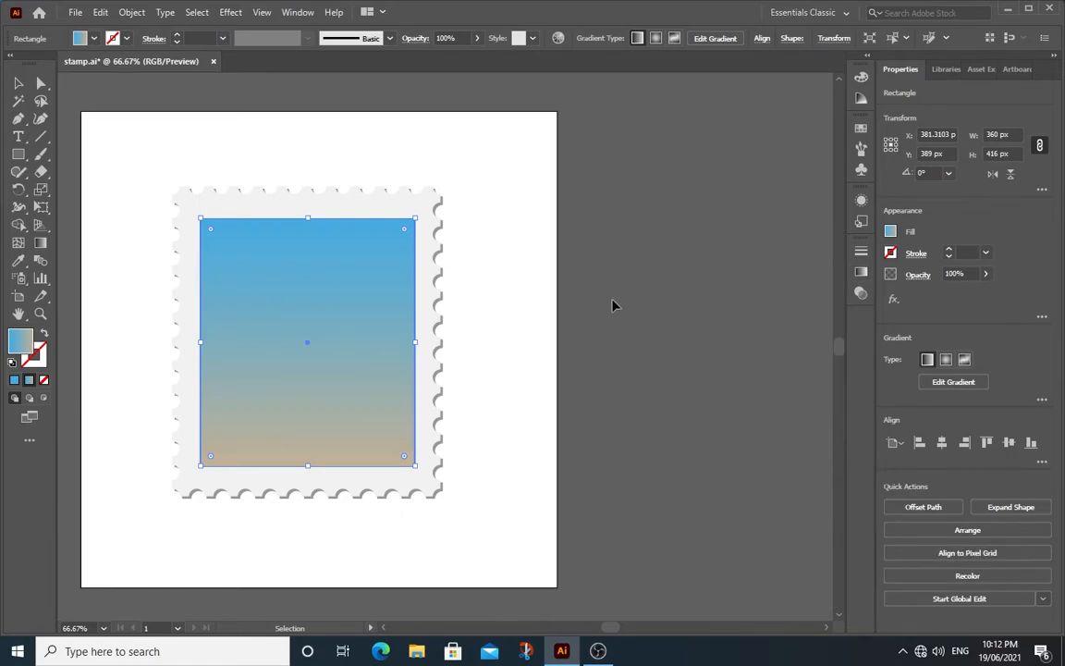
pyautogui.click(628, 321)
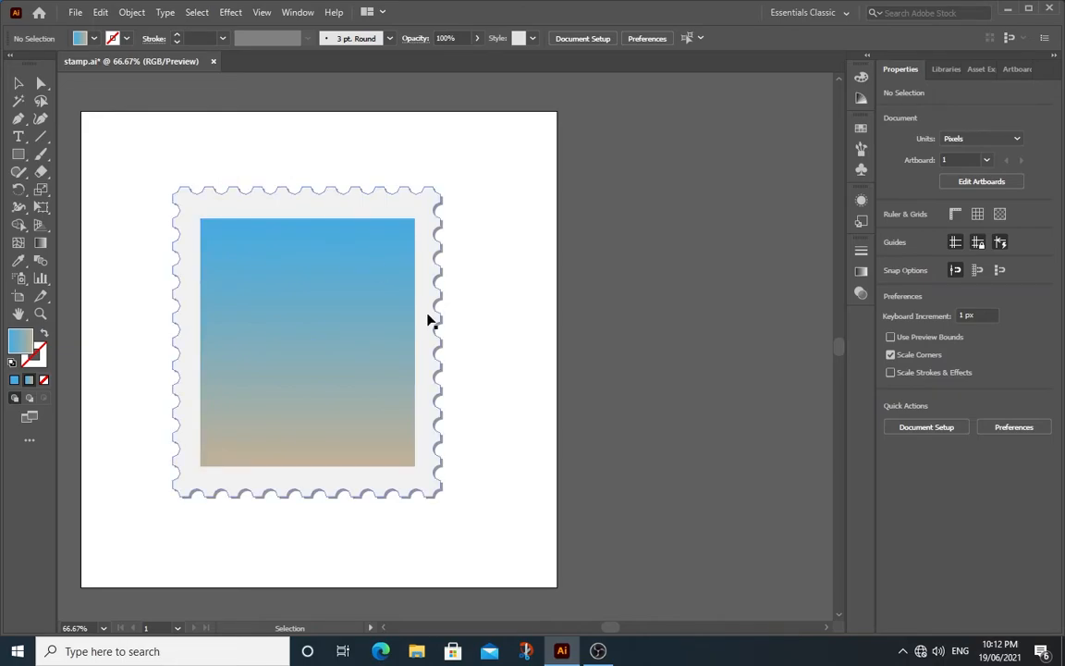
pyautogui.scroll(-2, 444, 340)
pyautogui.scroll(1, 445, 341)
pyautogui.moveTo(140, 162); pyautogui.dragTo(491, 520)
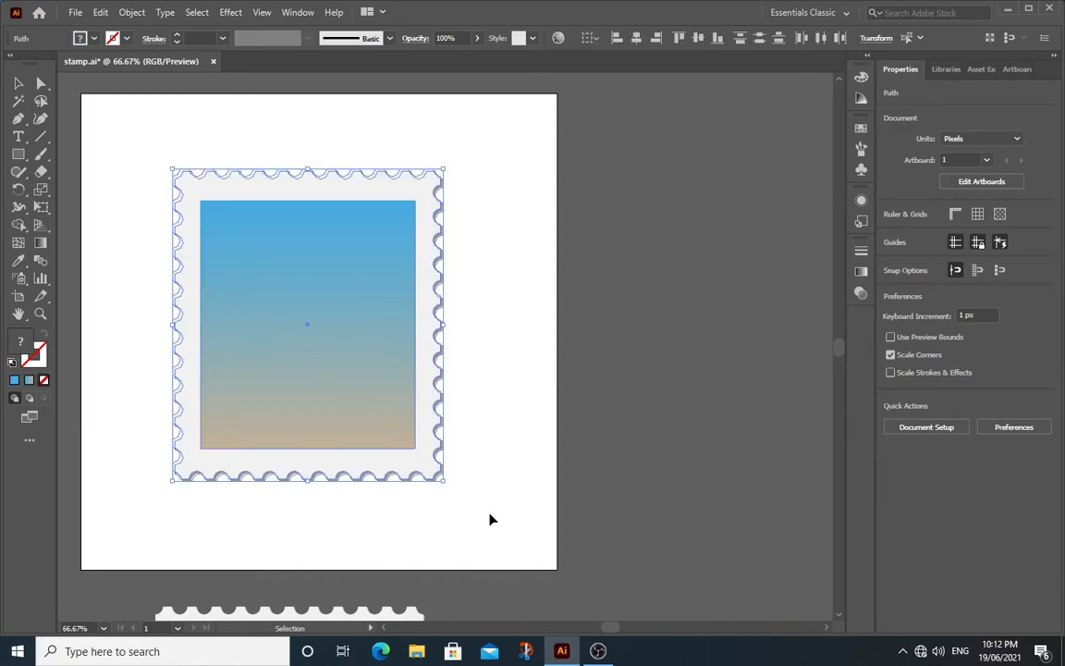
pyautogui.rightClick(302, 242)
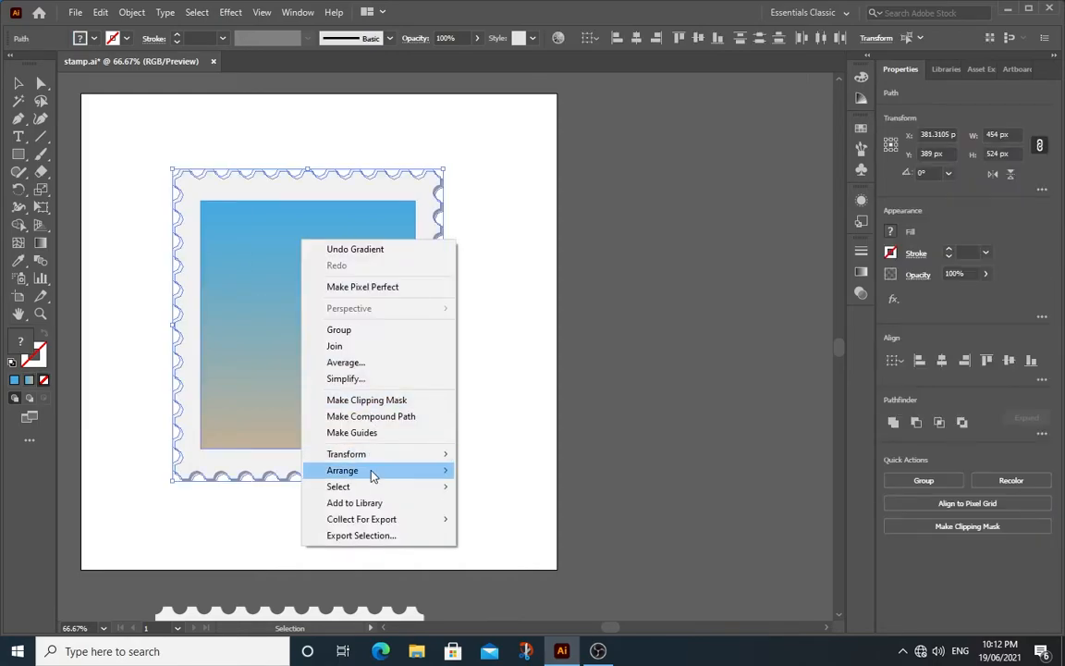
pyautogui.moveTo(373, 474)
pyautogui.click(482, 408)
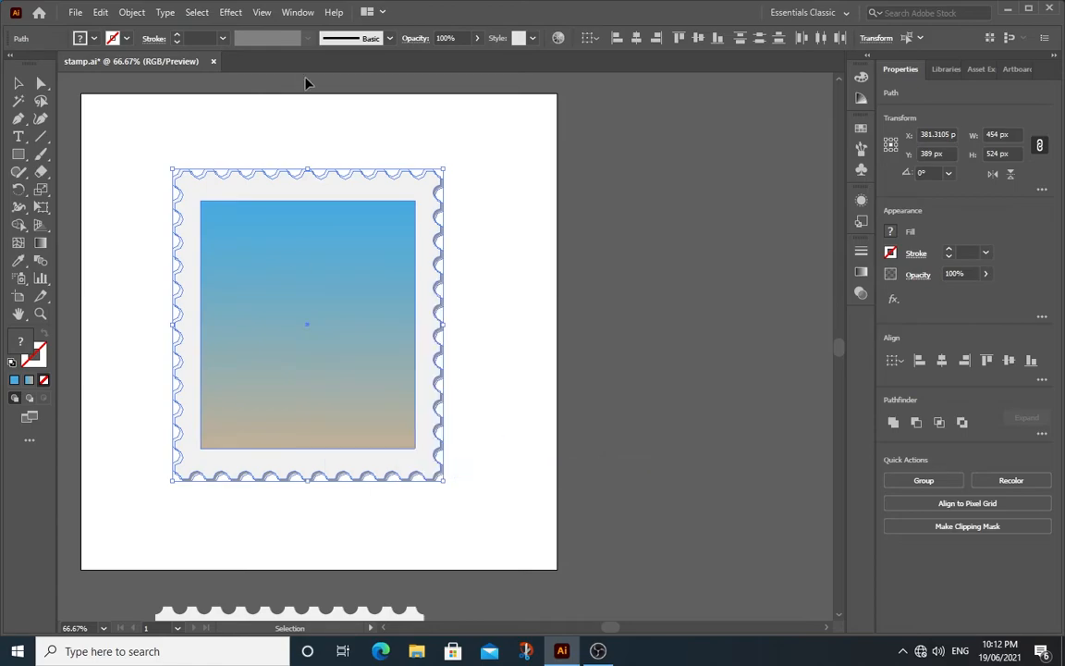
pyautogui.click(387, 141)
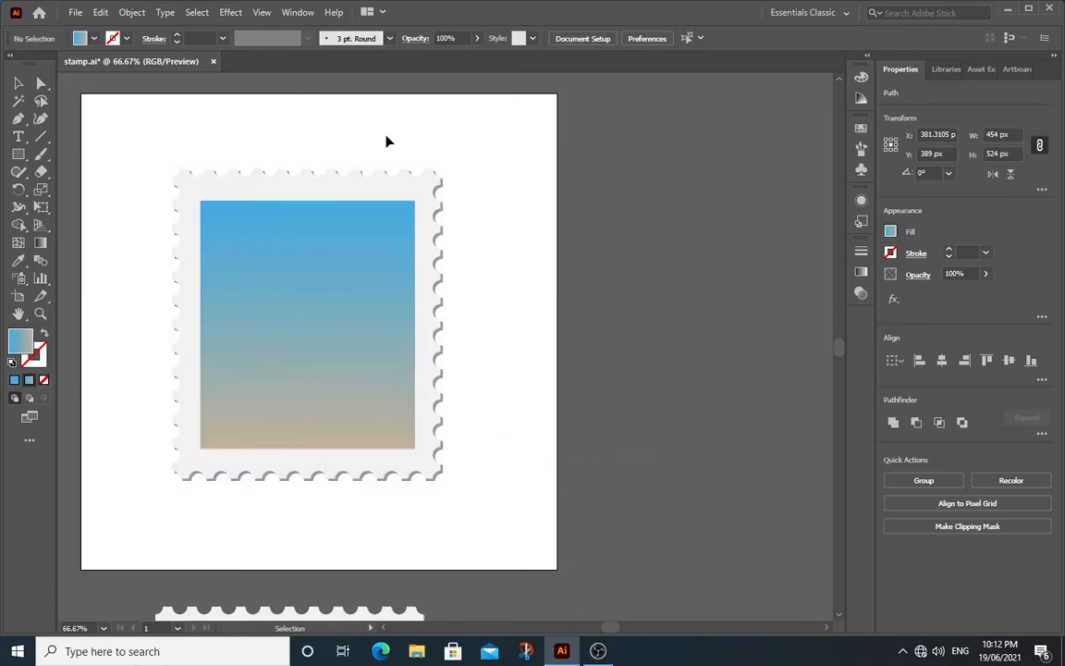
# Step: Draw an 800 × 800 px rectangle covering the whole artboard and fill it with the blue swatch R=0 G=113 B=188
pyautogui.click(19, 155)
pyautogui.moveTo(81, 93); pyautogui.dragTo(557, 570)
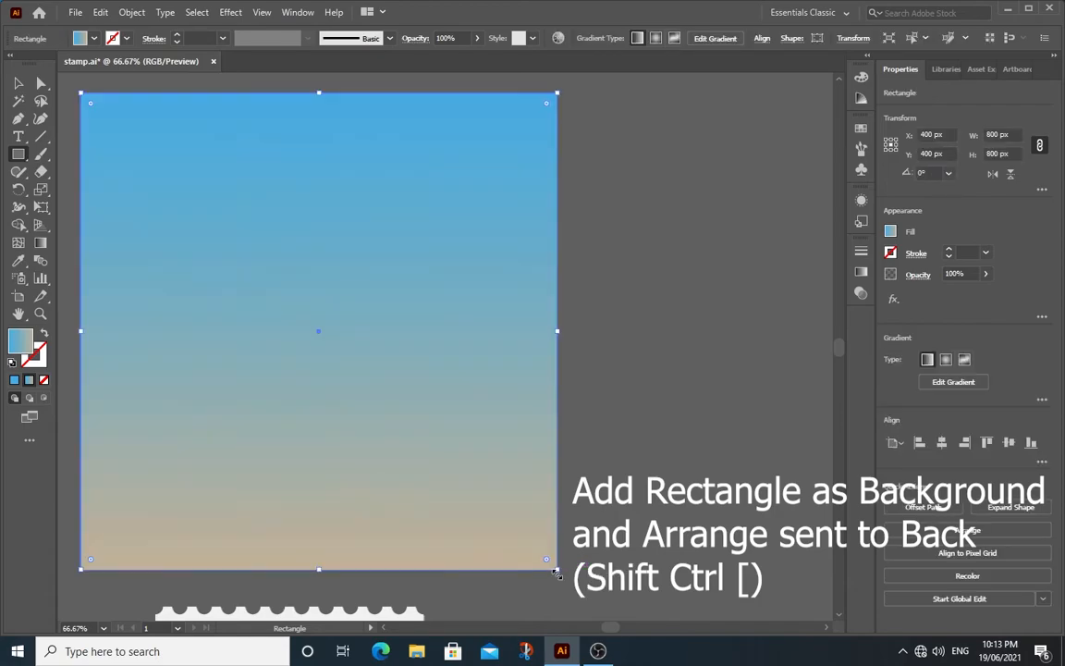
pyautogui.click(94, 40)
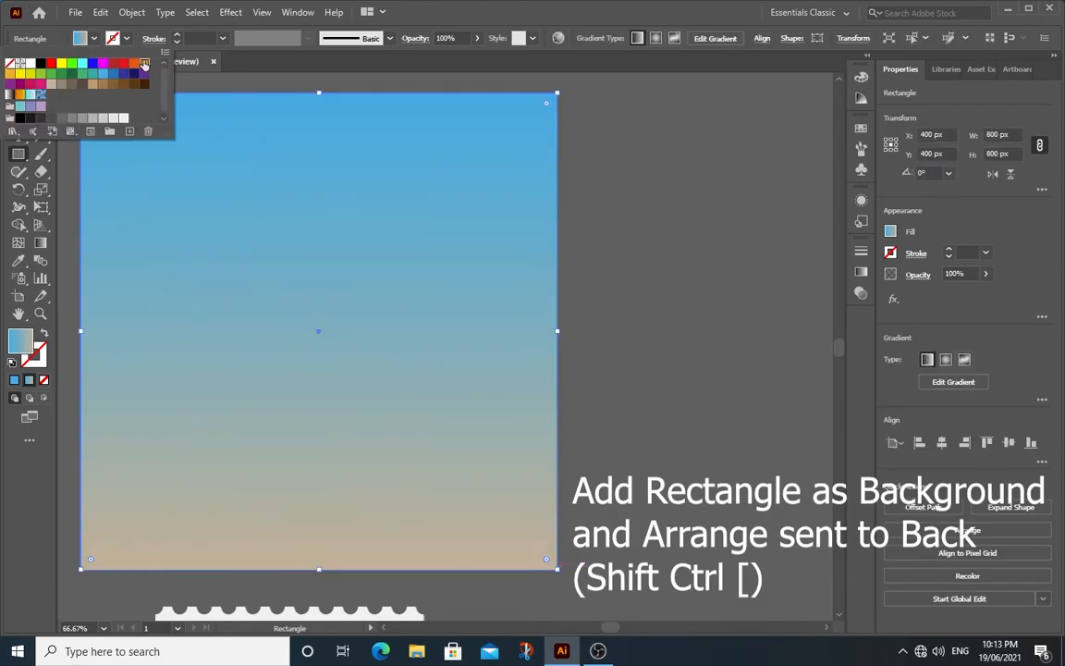
pyautogui.click(144, 63)
pyautogui.click(112, 73)
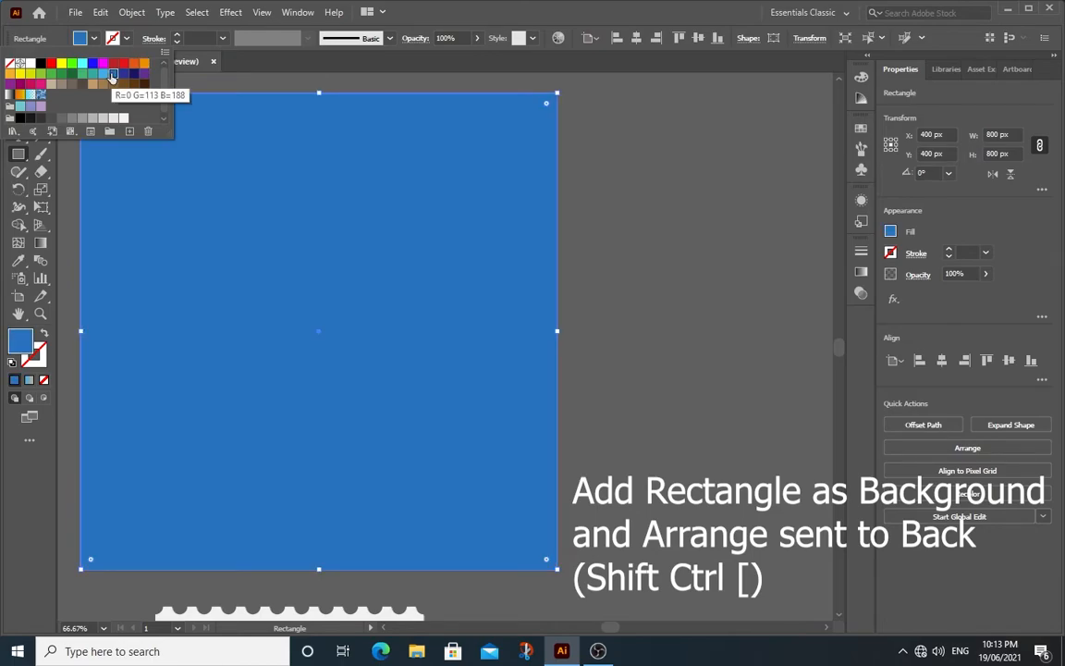
# Step: Send the blue background rectangle to the back, behind the stamp
pyautogui.rightClick(353, 246)
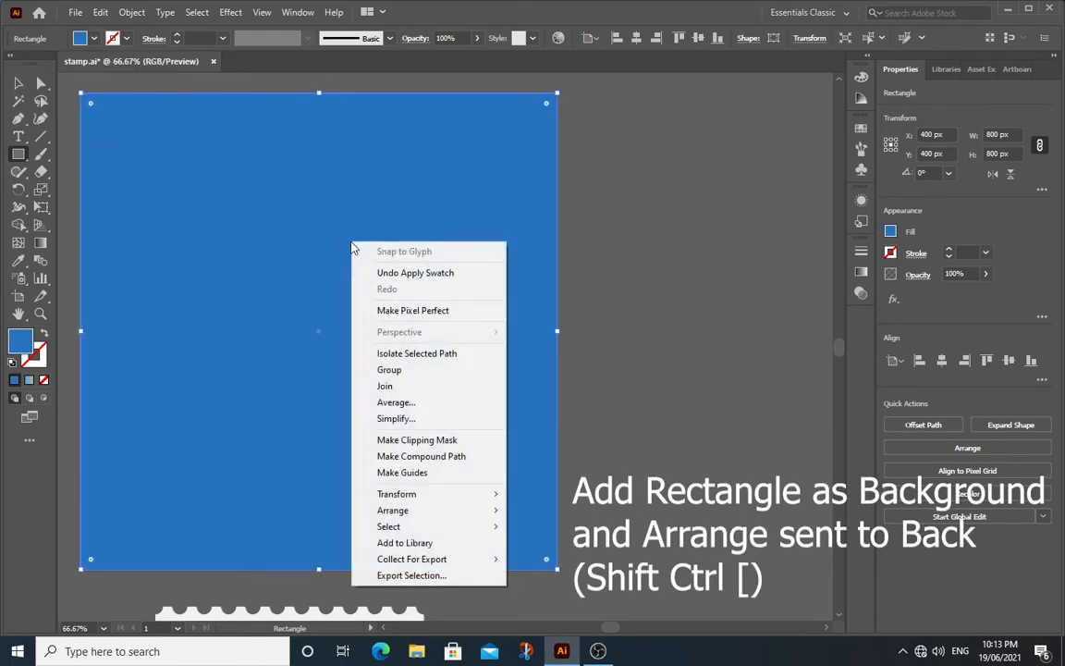
pyautogui.moveTo(416, 512)
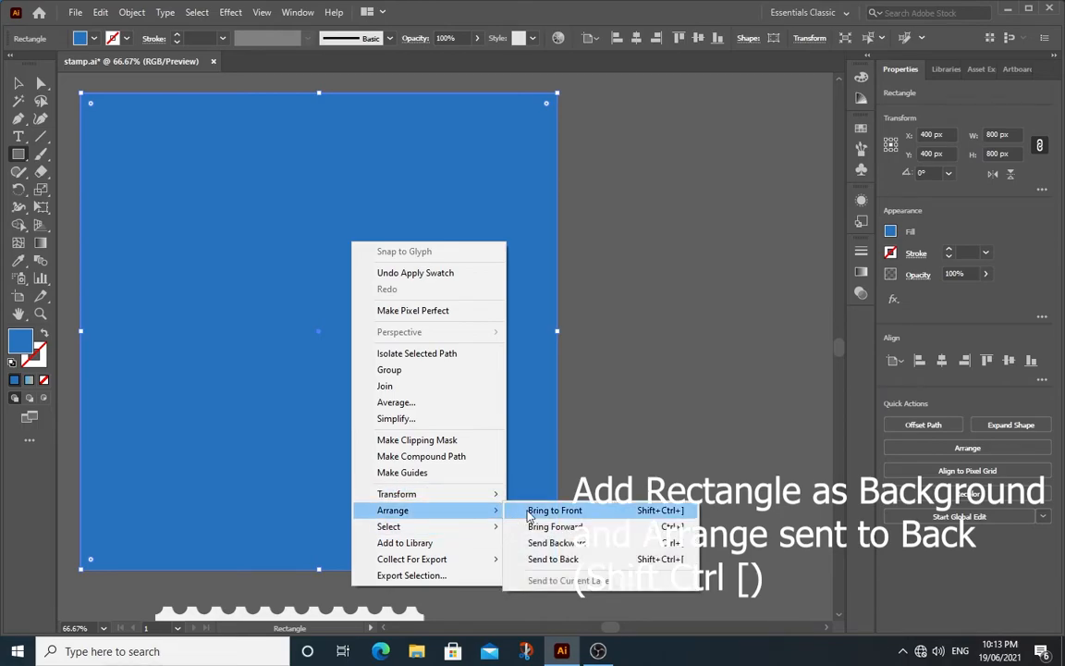
pyautogui.click(555, 560)
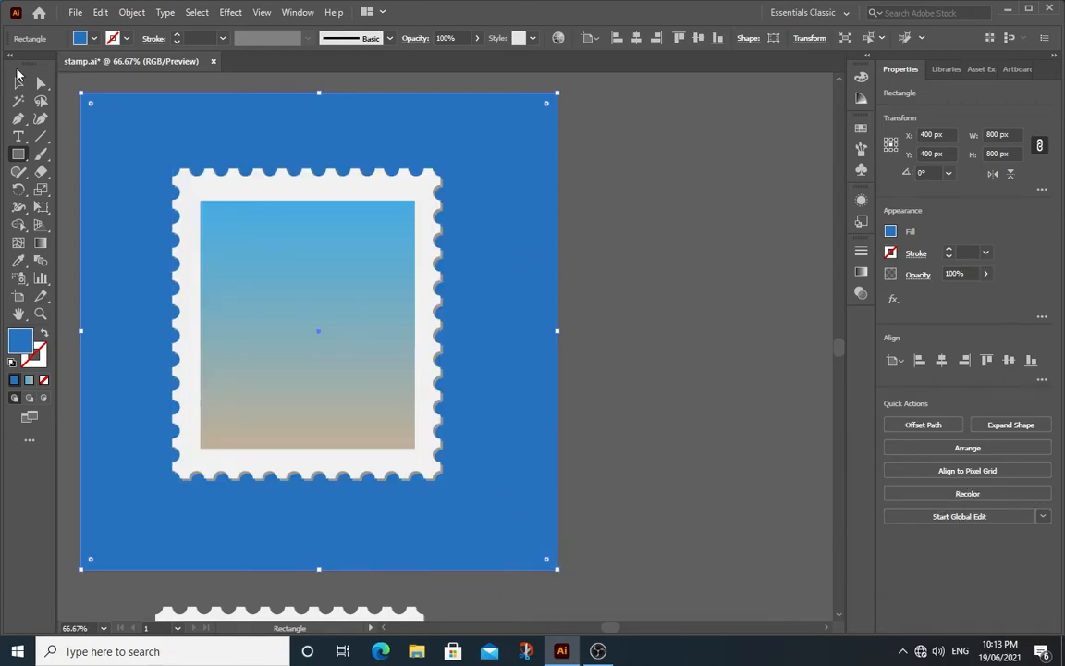
# Step: Lock the blue background rectangle
pyautogui.click(19, 83)
pyautogui.click(578, 213)
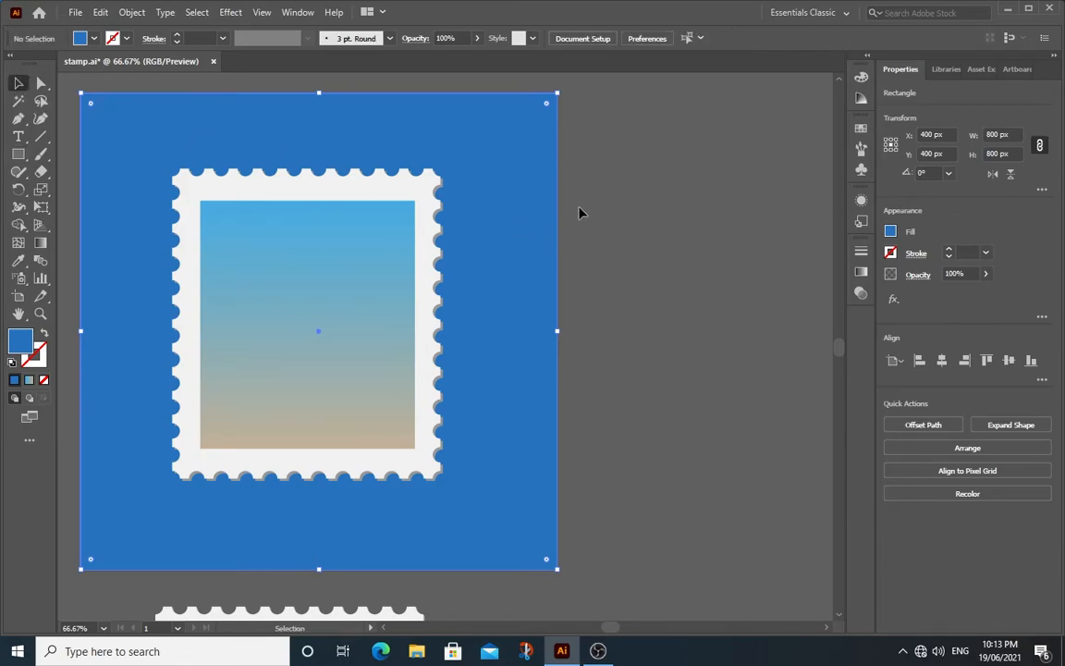
pyautogui.click(506, 133)
pyautogui.click(135, 12)
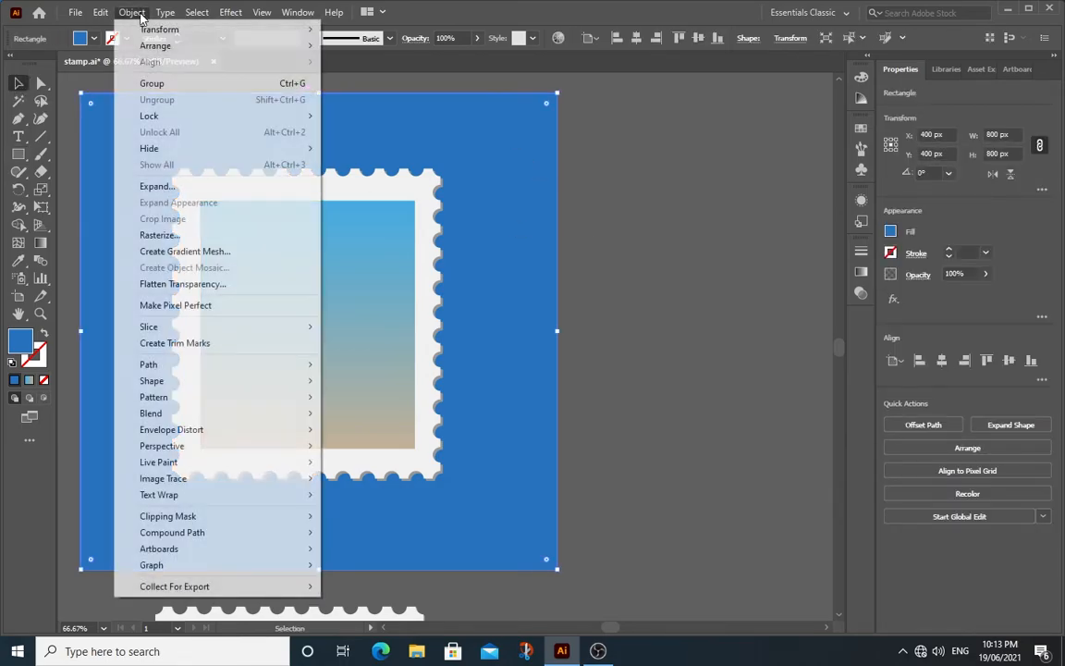
pyautogui.moveTo(164, 119)
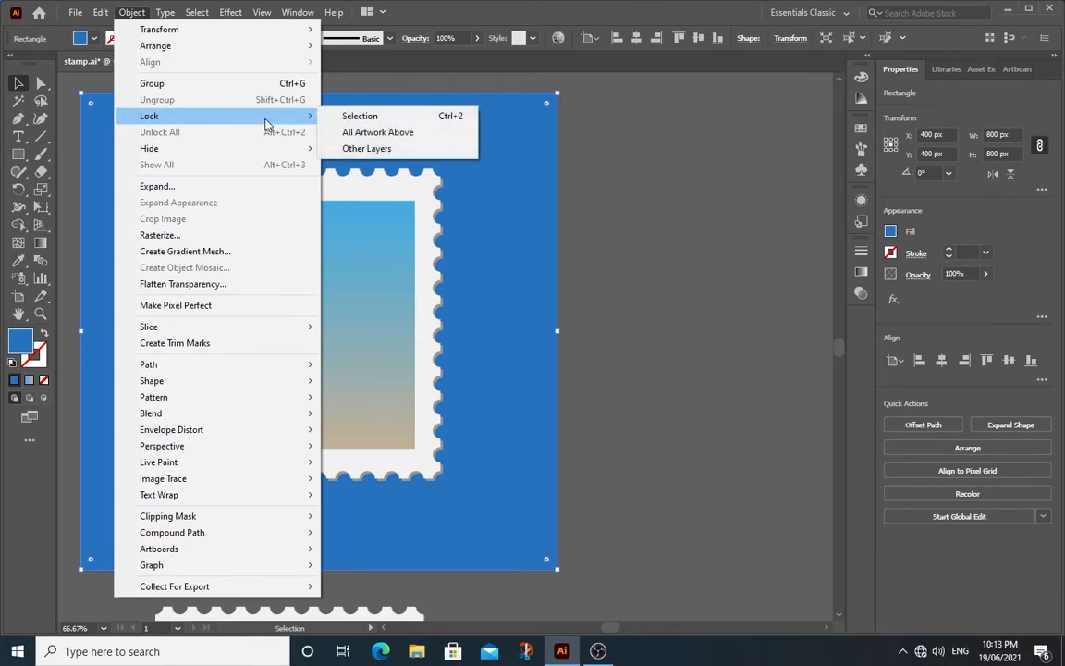
pyautogui.click(349, 117)
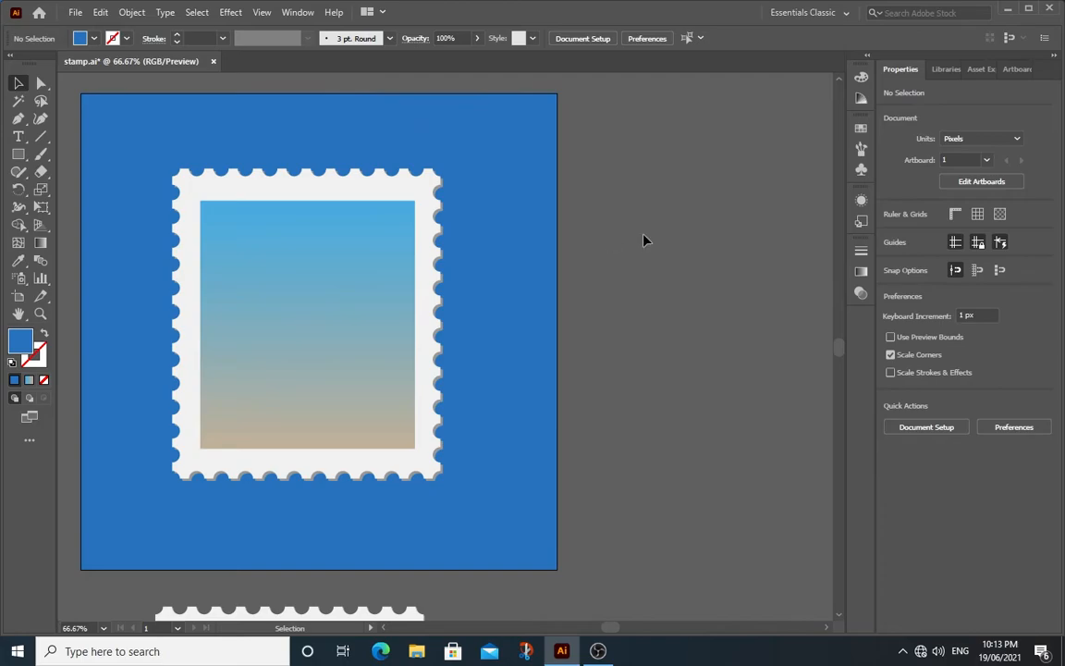
pyautogui.moveTo(335, 376); pyautogui.dragTo(462, 509)
pyautogui.click(647, 446)
pyautogui.scroll(1, 634, 411)
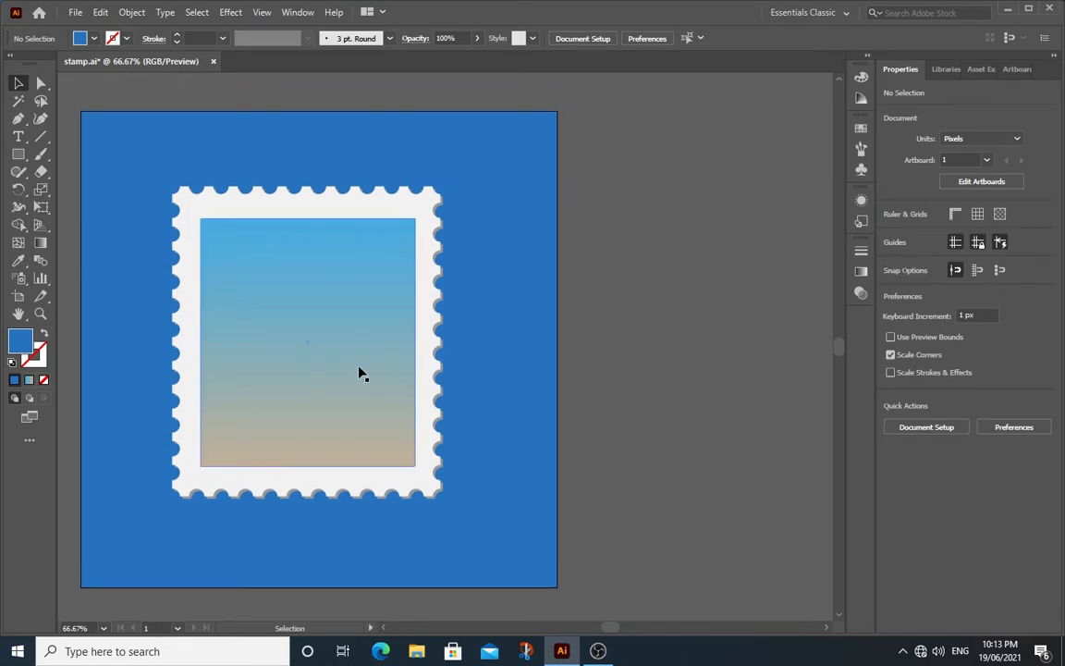
# Step: Place the Grass 4 symbol in the lower-left corner of the gradient frame and enlarge it to about 74 × 40 px
pyautogui.click(298, 13)
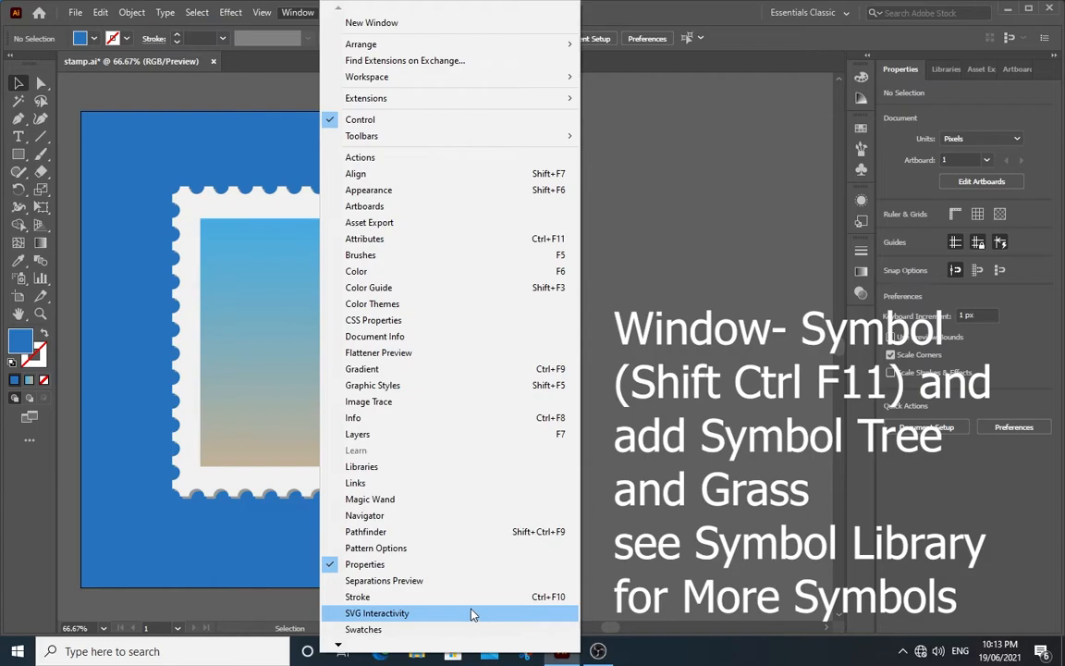
pyautogui.moveTo(340, 650)
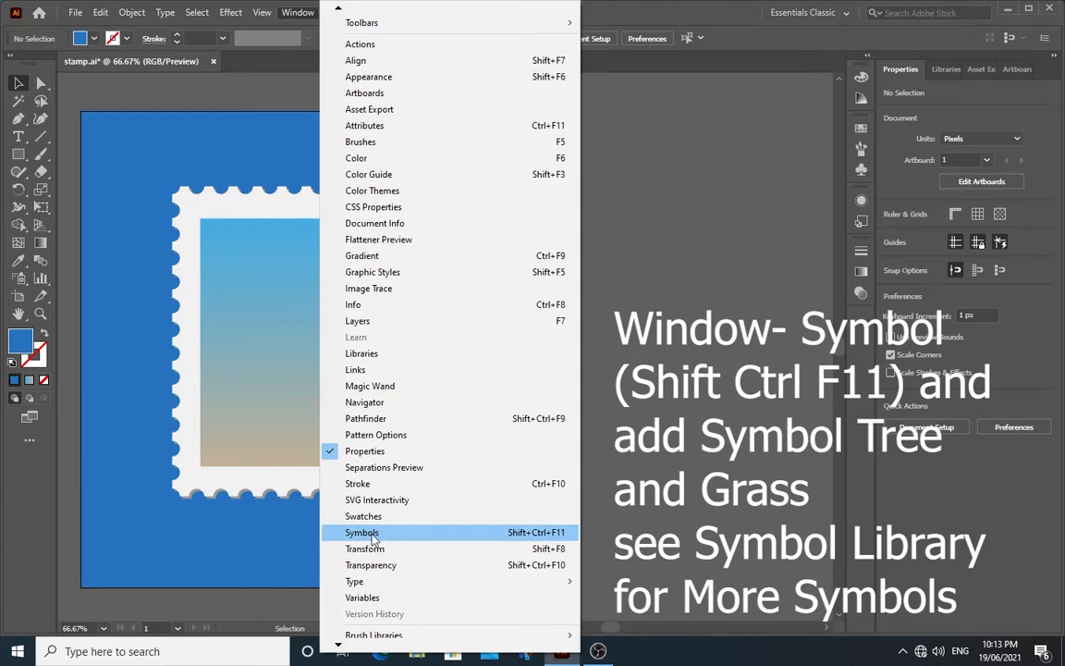
pyautogui.click(383, 537)
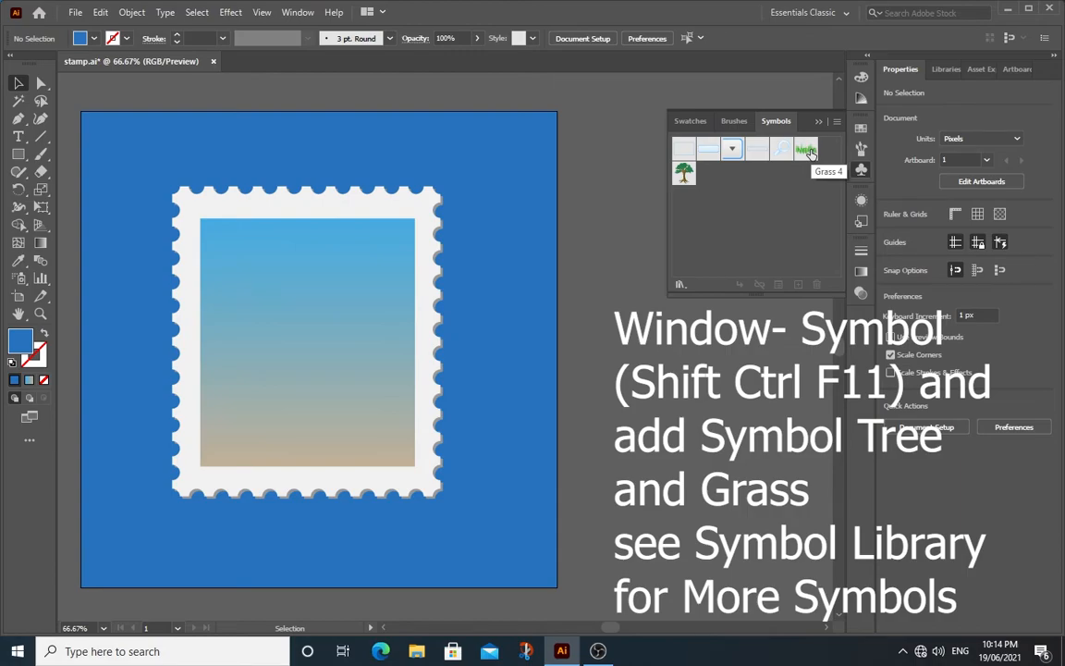
pyautogui.moveTo(807, 151); pyautogui.dragTo(218, 458)
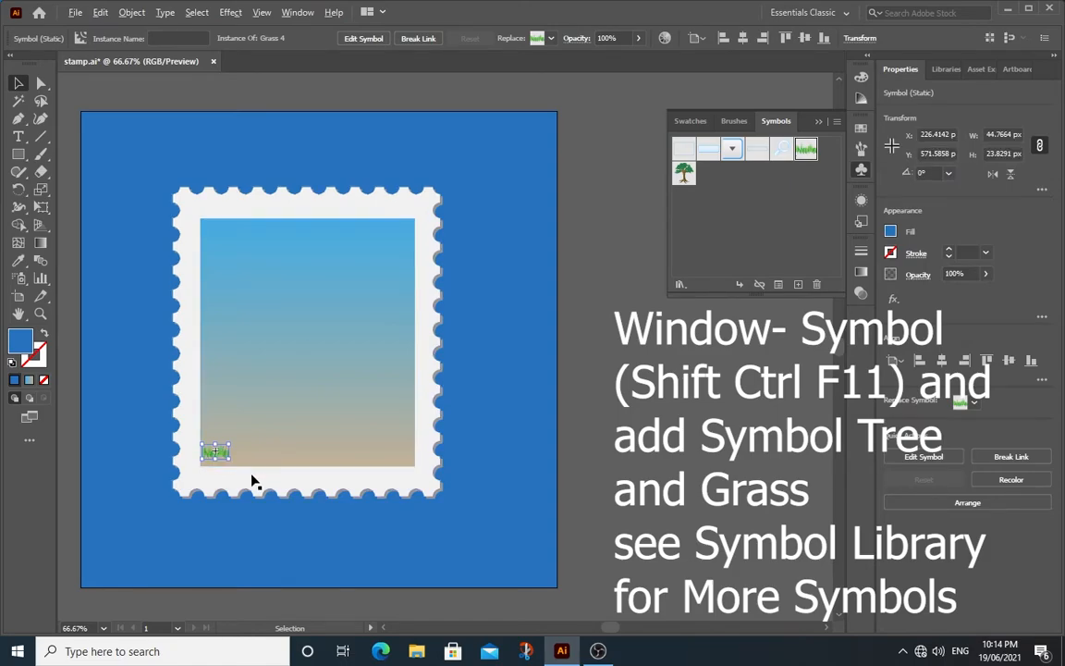
pyautogui.moveTo(233, 441); pyautogui.dragTo(241, 465)
pyautogui.click(582, 462)
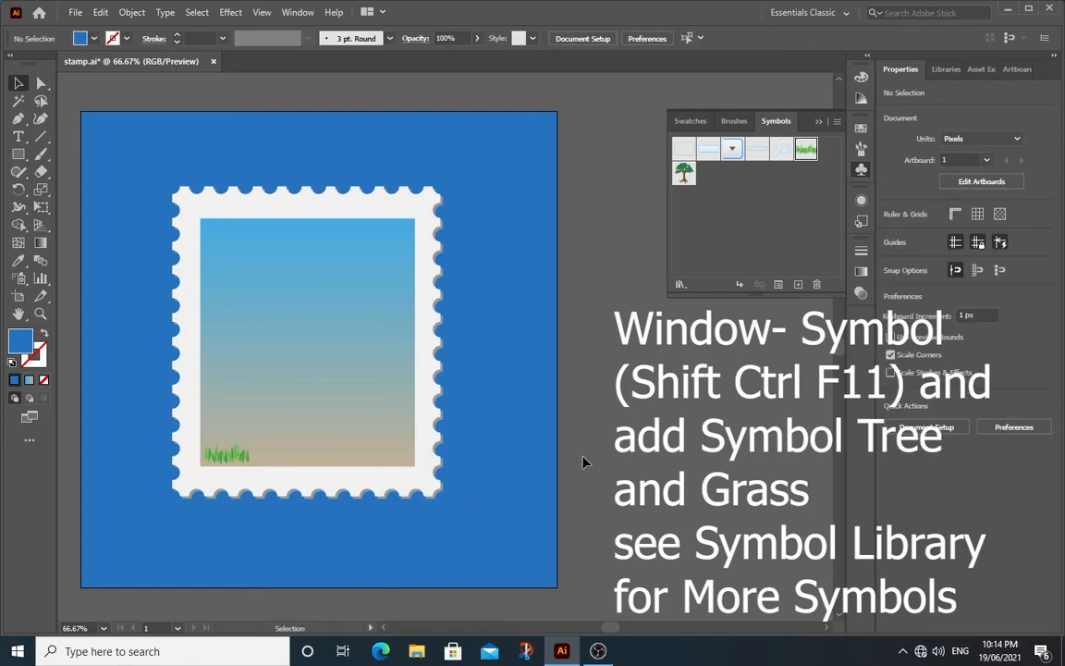
# Step: Duplicate the grass clump side by side until grass covers the full lower edge of the gradient frame
pyautogui.click(232, 462)
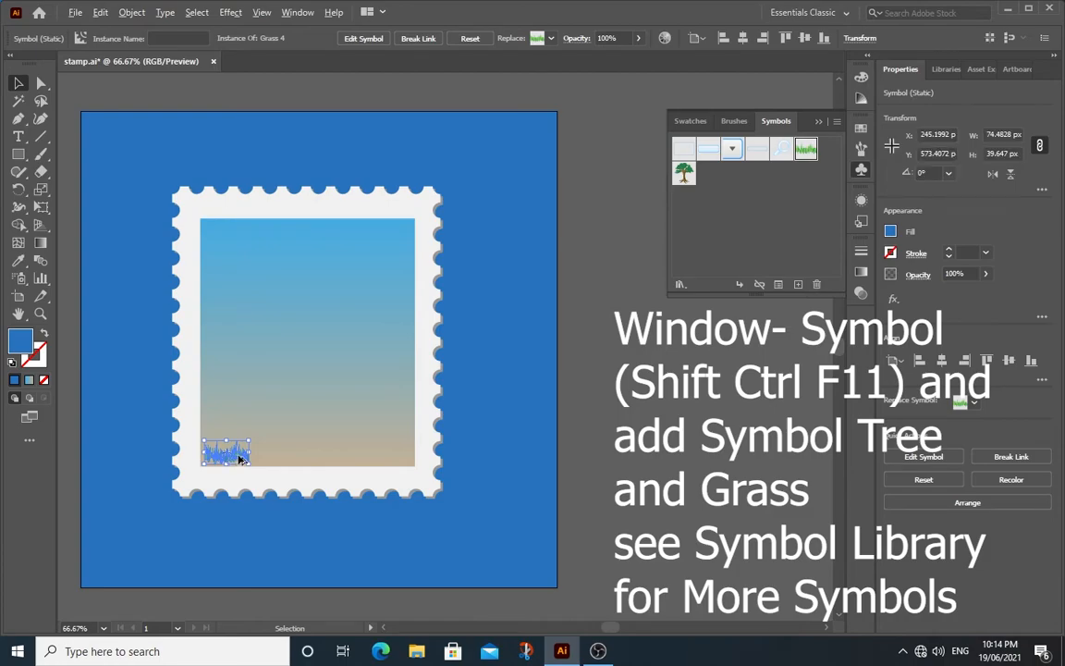
pyautogui.moveTo(239, 458); pyautogui.dragTo(370, 460)
pyautogui.moveTo(370, 459); pyautogui.dragTo(406, 460)
pyautogui.click(636, 496)
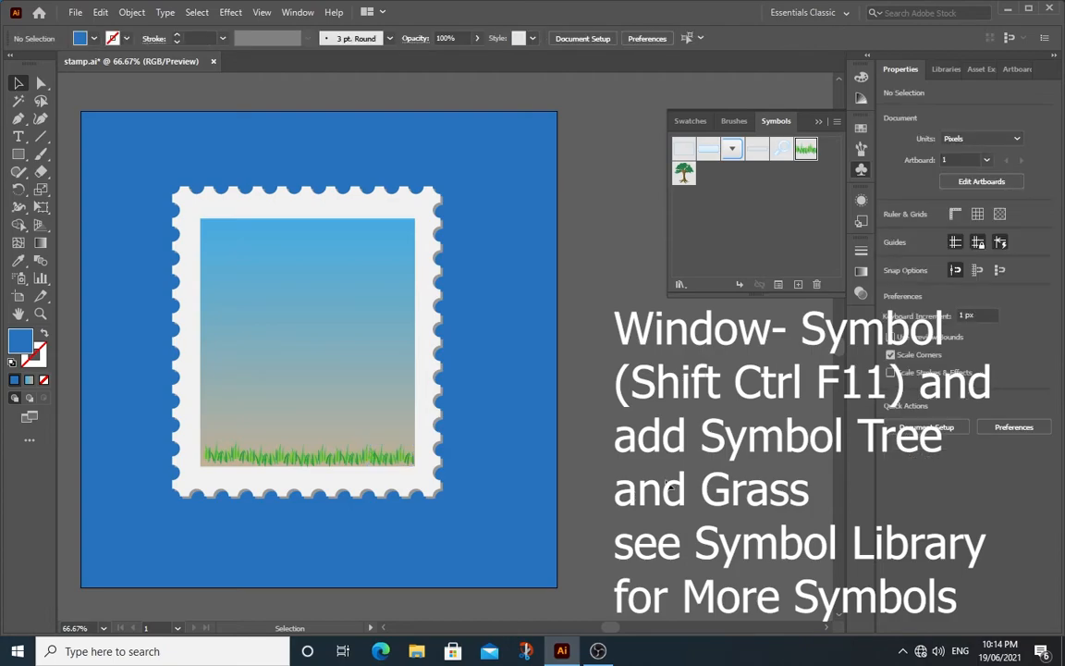
# Step: Place the Tree symbol near the middle of the gradient frame and enlarge it to about 243 × 267 px
pyautogui.moveTo(683, 174); pyautogui.dragTo(515, 270)
pyautogui.moveTo(301, 421); pyautogui.dragTo(301, 414)
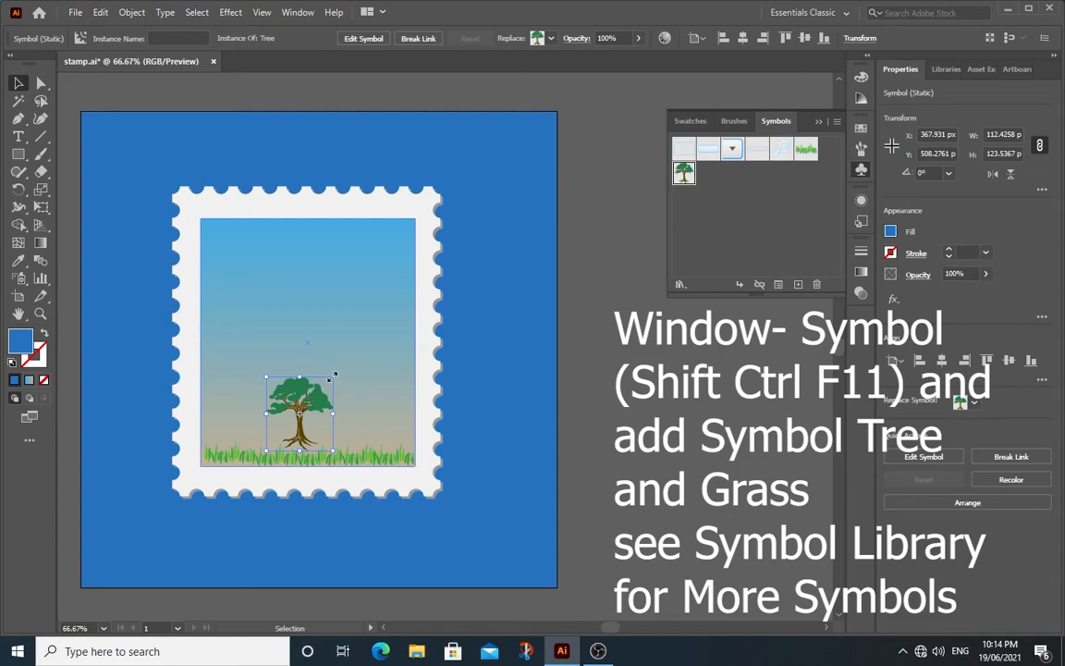
pyautogui.moveTo(335, 376); pyautogui.dragTo(388, 276)
pyautogui.moveTo(296, 369); pyautogui.dragTo(311, 320)
pyautogui.moveTo(310, 321); pyautogui.dragTo(311, 315)
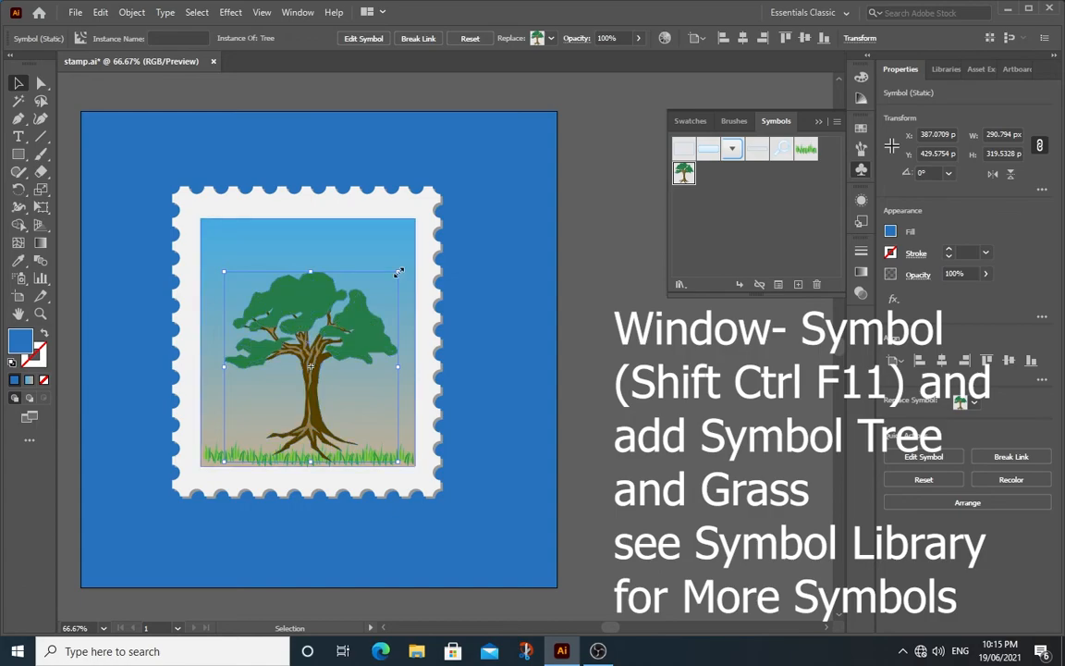
pyautogui.moveTo(399, 272); pyautogui.dragTo(383, 288)
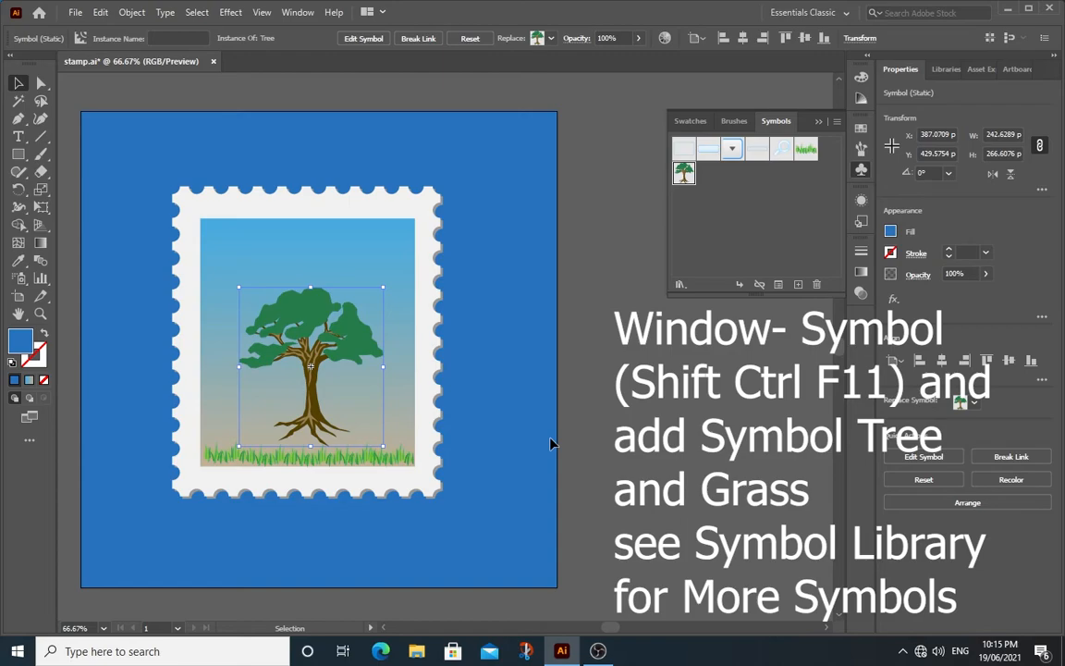
# Step: Move the tree straight down about 26 px so its roots reach into the grass
pyautogui.press('Down')
pyautogui.press('Down')
pyautogui.press('Down')
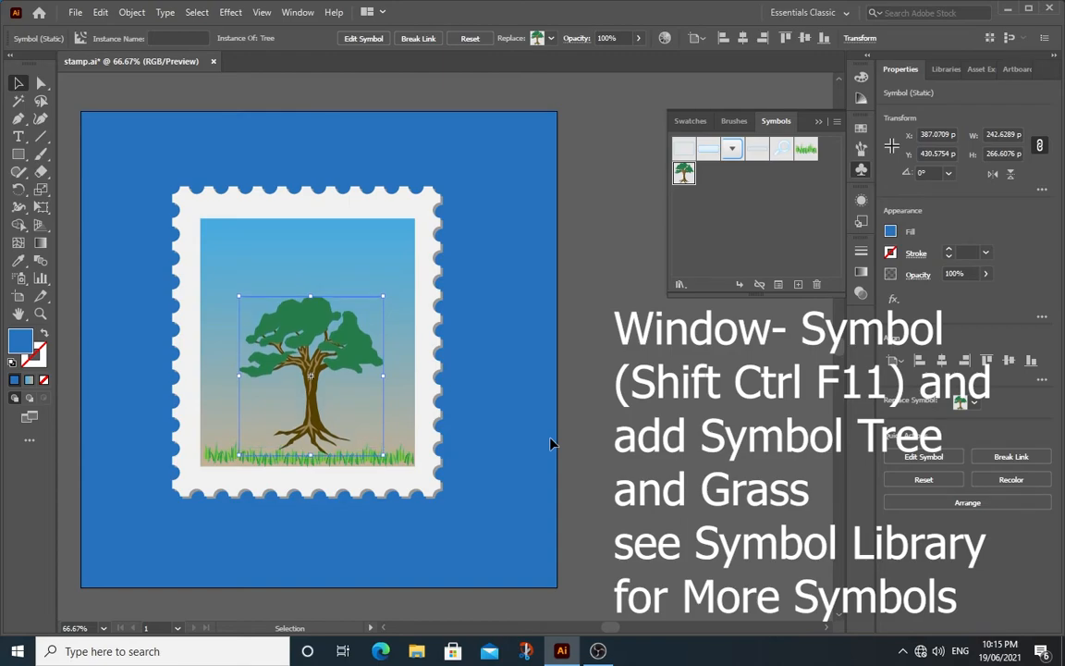
pyautogui.press('Down')
pyautogui.press('Down')
pyautogui.press('Down')
pyautogui.press('Down')
pyautogui.press('Down')
pyautogui.press('Down')
pyautogui.press('Down')
pyautogui.press('Down')
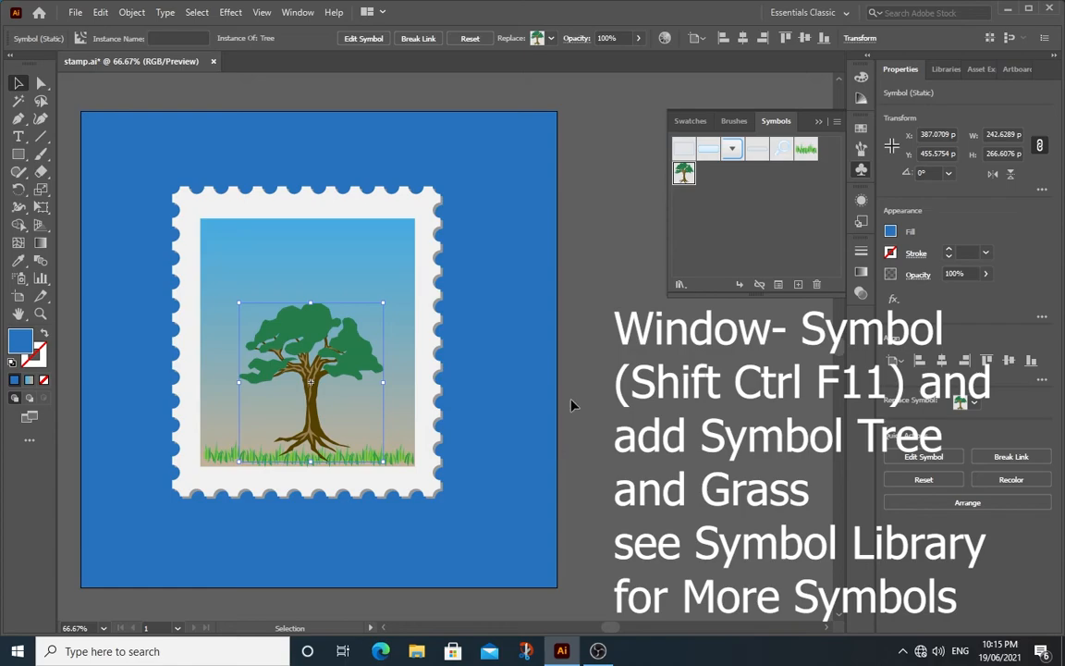
pyautogui.click(653, 410)
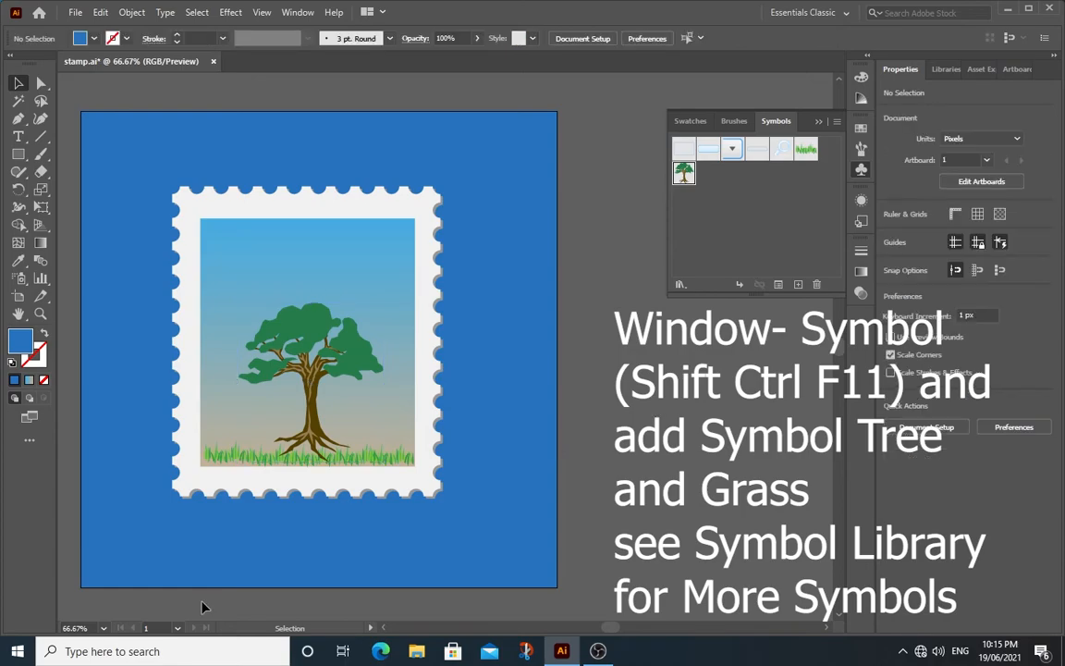
# Step: Bring the three grass clumps around the tree's roots to the front
pyautogui.click(277, 465)
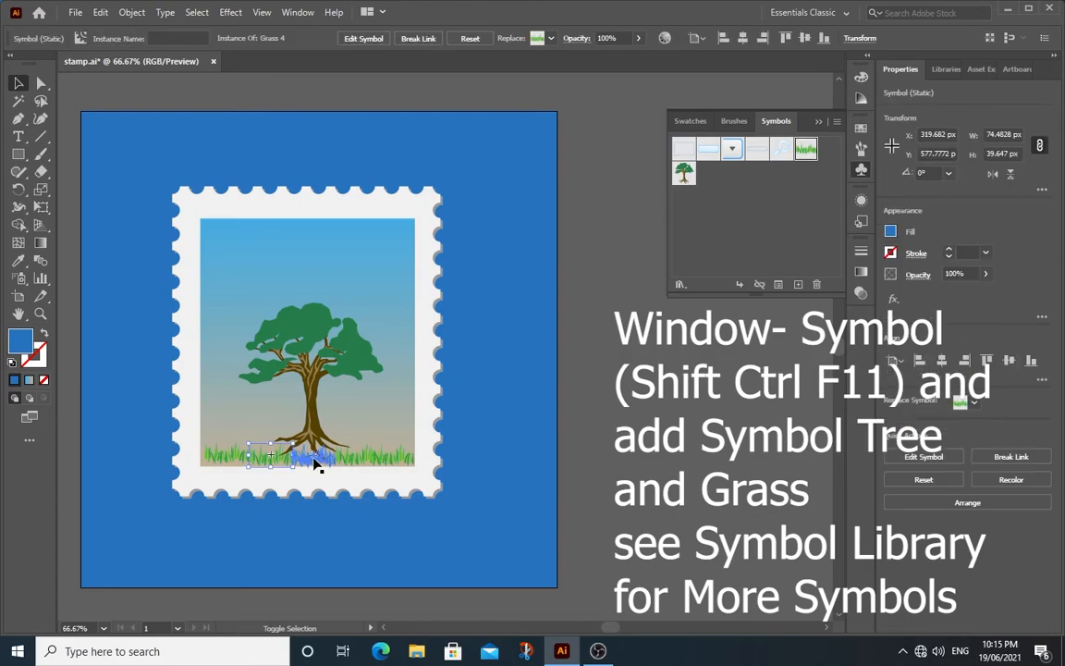
pyautogui.keyDown('shift'); pyautogui.click(314, 465); pyautogui.keyUp('shift')
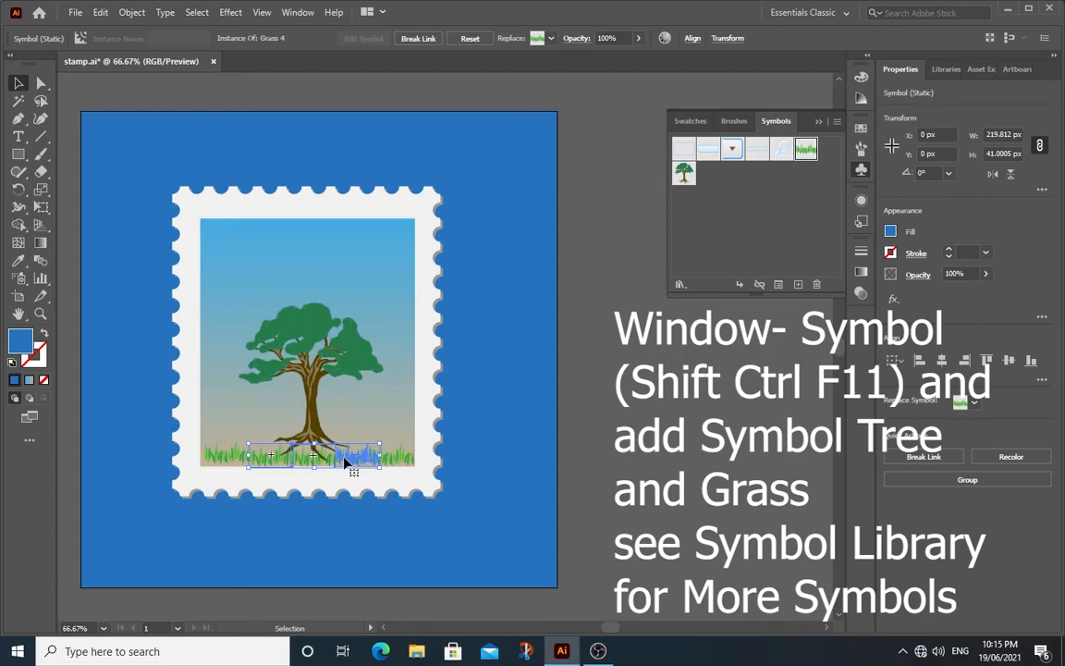
pyautogui.rightClick(346, 460)
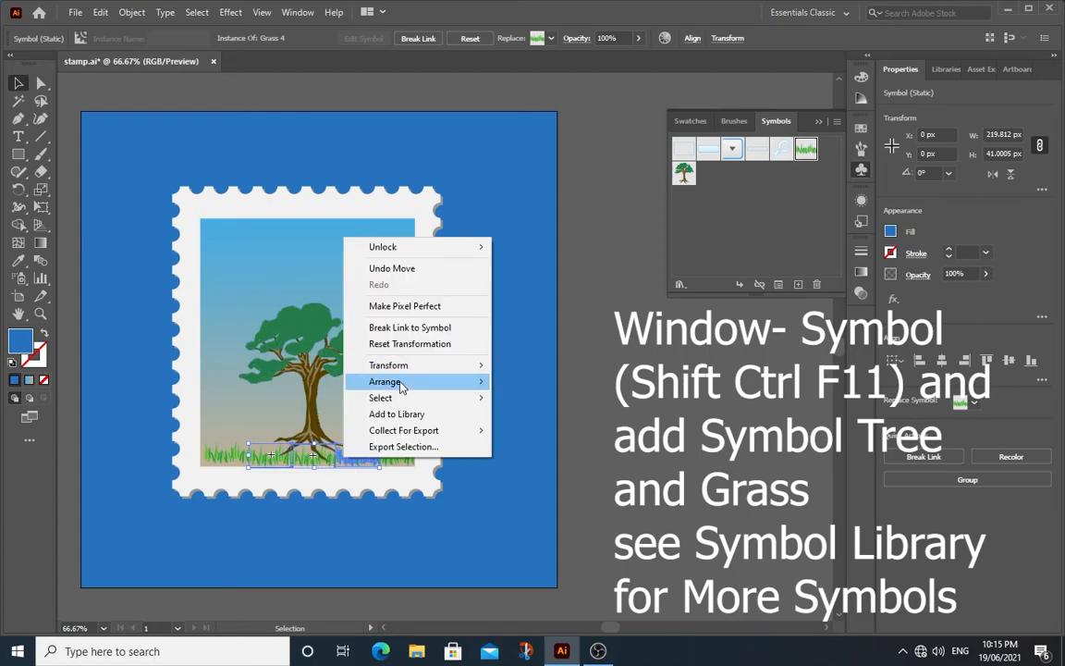
pyautogui.moveTo(401, 385)
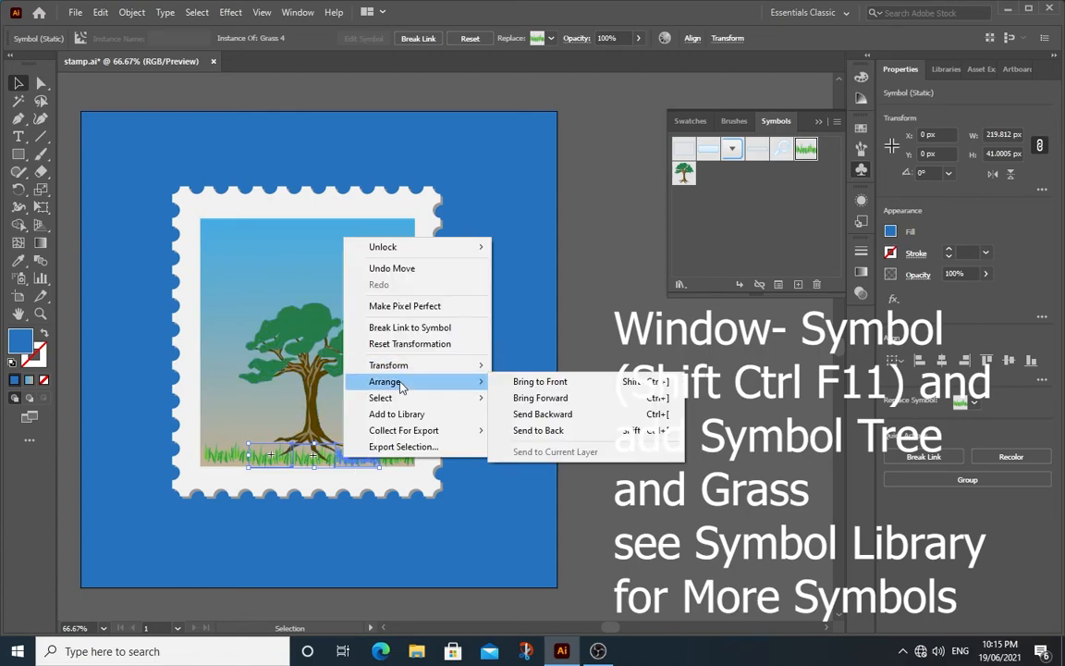
pyautogui.click(548, 382)
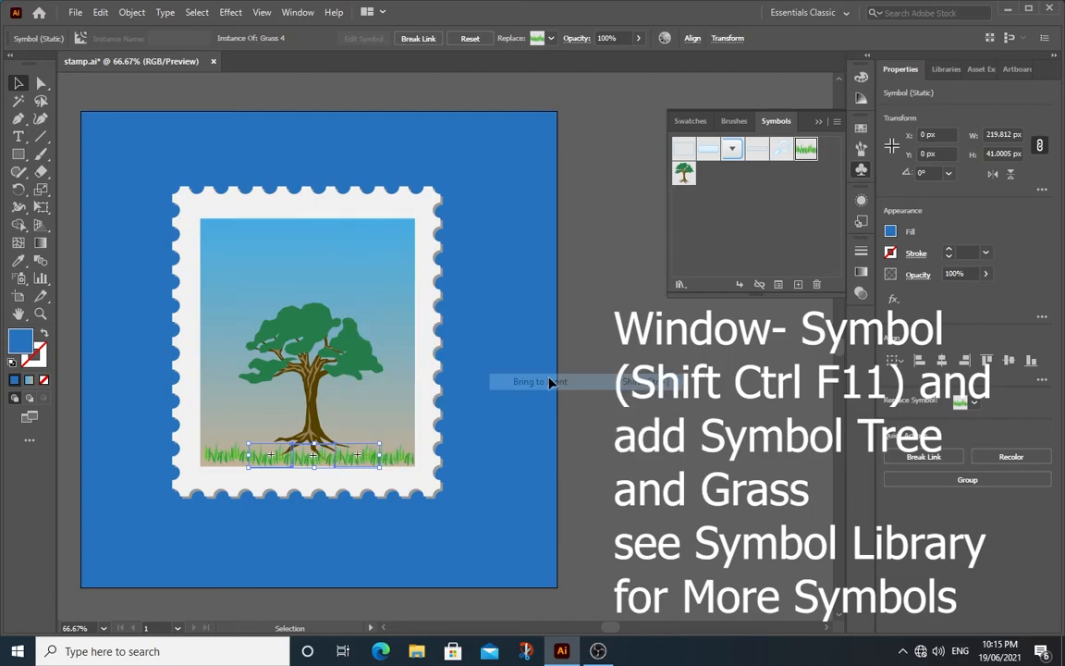
# Step: Lower the tree about 7 px and shift it 1 px to the left so its roots sit behind the grass
pyautogui.click(310, 339)
pyautogui.press('Down')
pyautogui.press('Down')
pyautogui.press('Down')
pyautogui.press('Down')
pyautogui.press('Down')
pyautogui.press('Down')
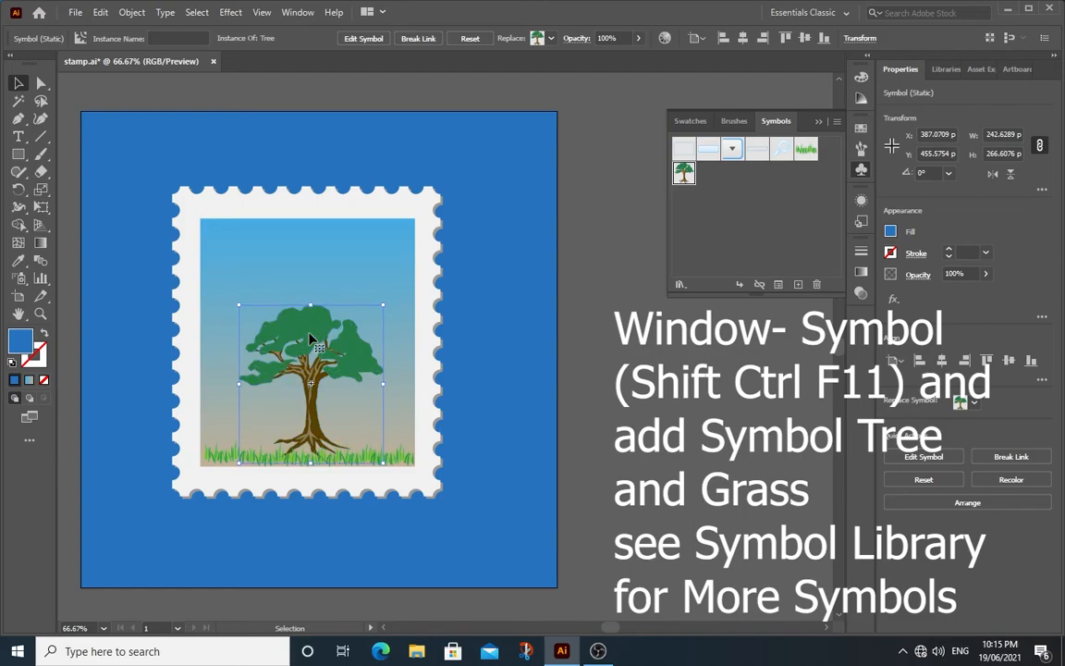
pyautogui.press('Down')
pyautogui.press('Down')
pyautogui.press('Down')
pyautogui.press('Down')
pyautogui.press('Down')
pyautogui.press('Down')
pyautogui.press('Down')
pyautogui.press('Right')
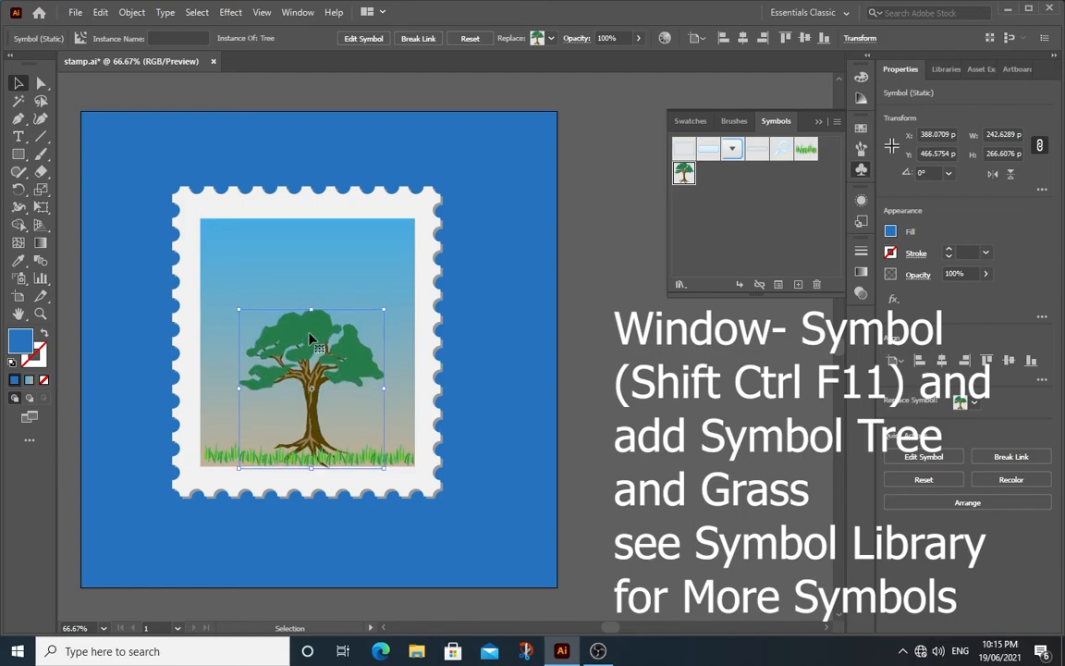
pyautogui.press('Left')
pyautogui.press('Left')
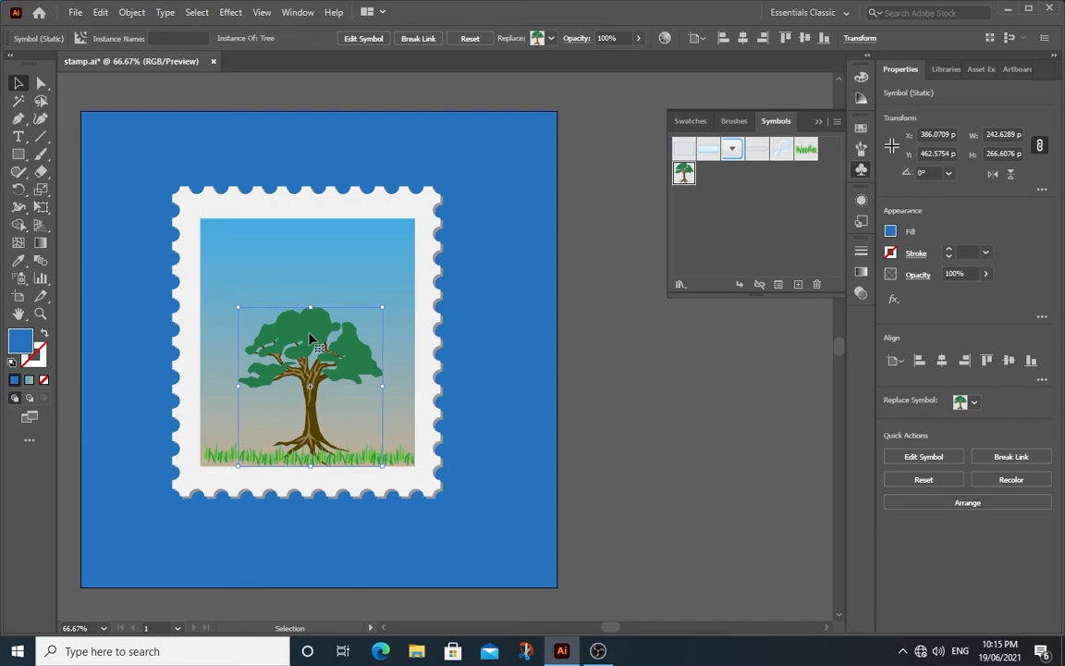
pyautogui.click(623, 419)
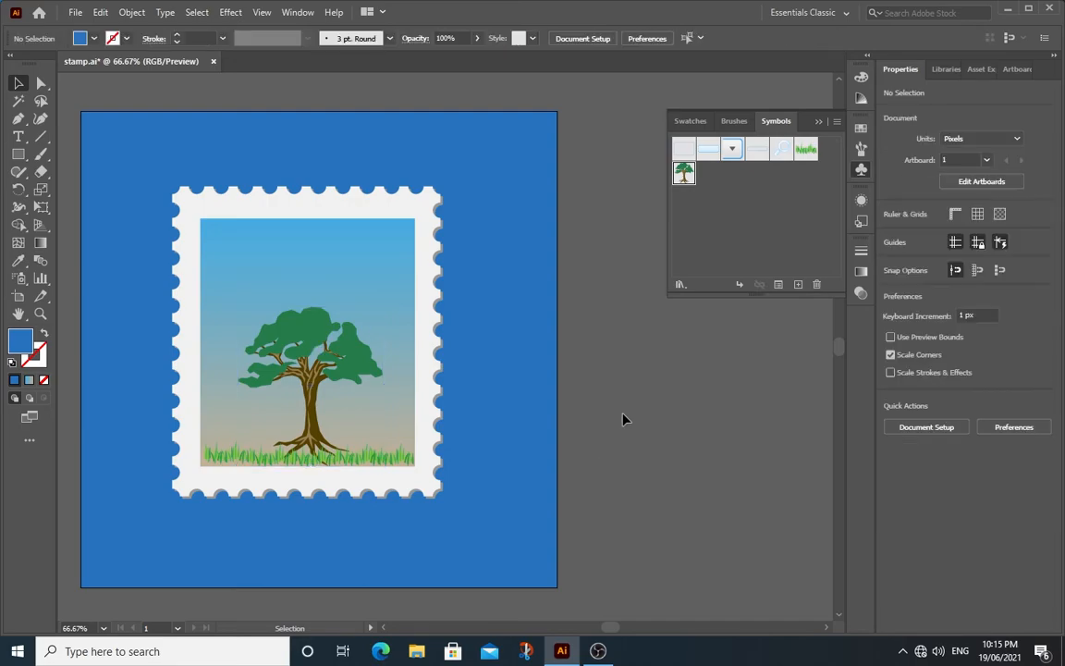
# Step: Add the text PEACE in the upper-left area of the stamp's gradient frame
pyautogui.click(819, 123)
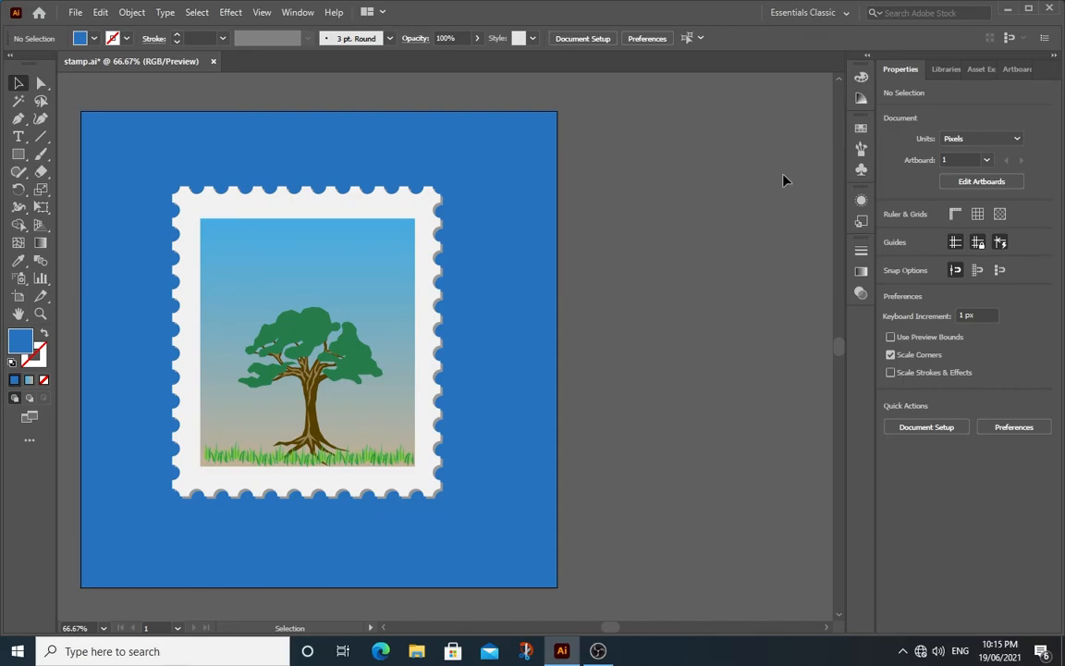
pyautogui.click(18, 137)
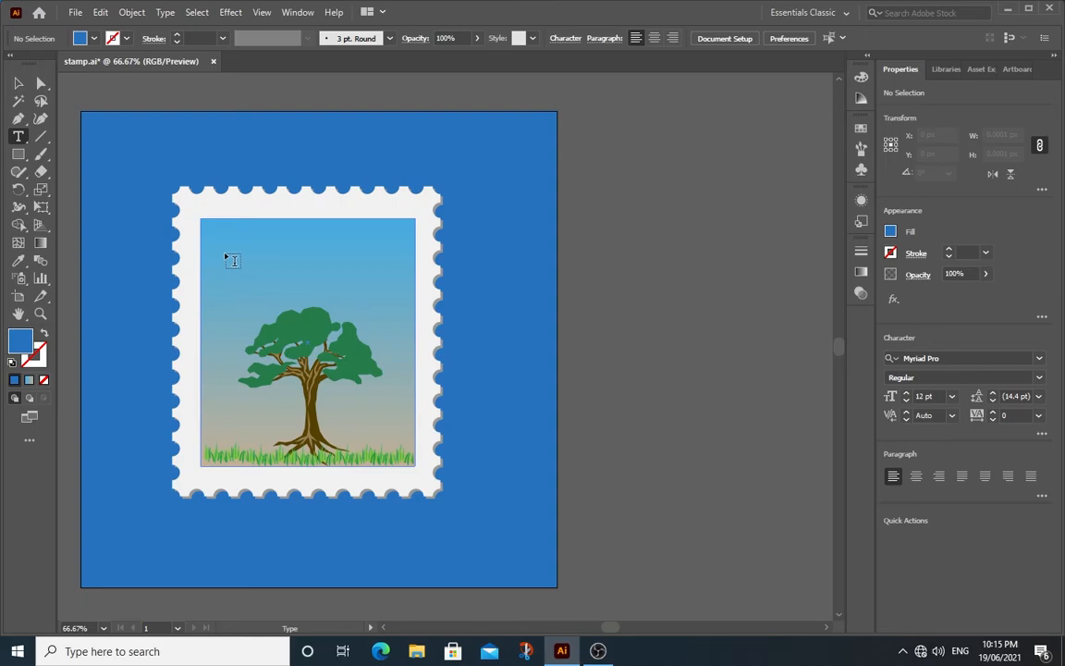
pyautogui.click(222, 254)
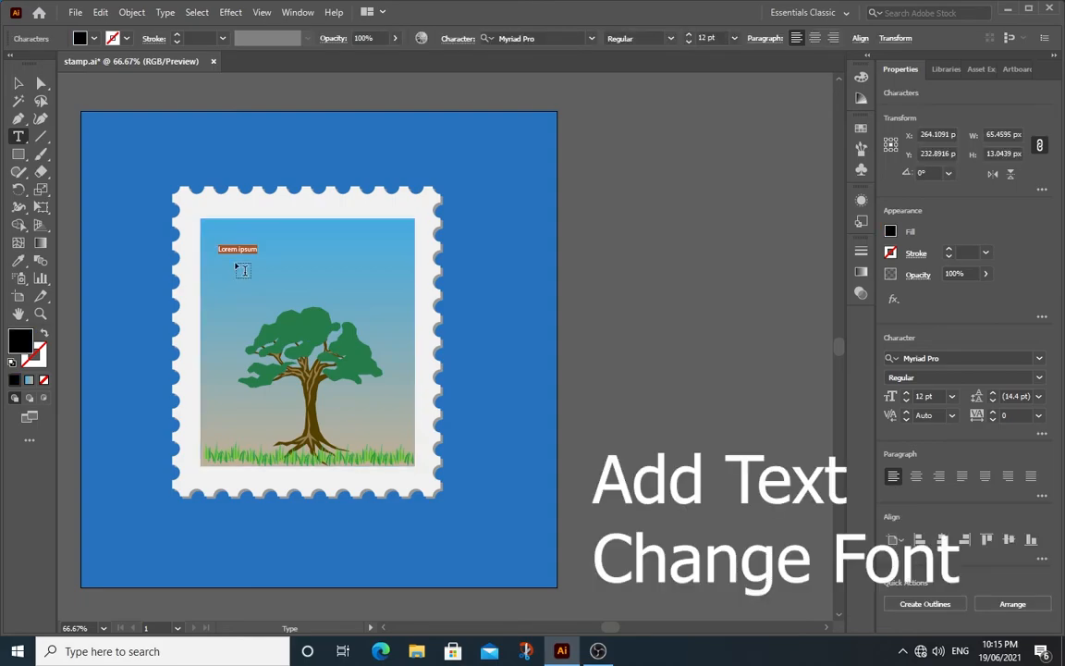
pyautogui.write('P')
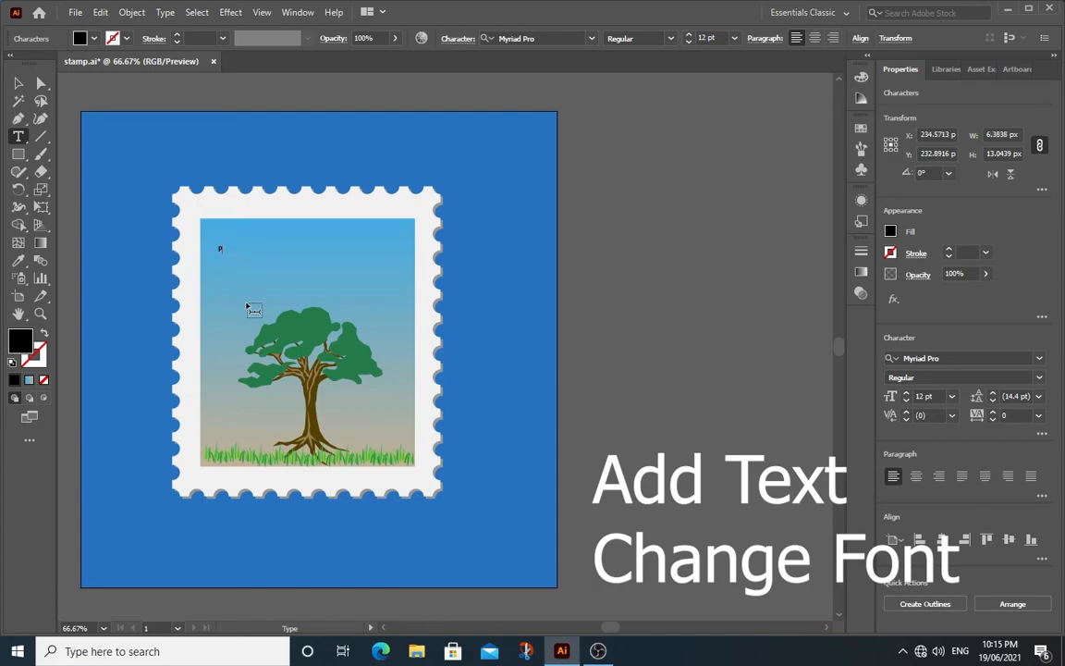
pyautogui.write('EACE')
pyautogui.click(19, 83)
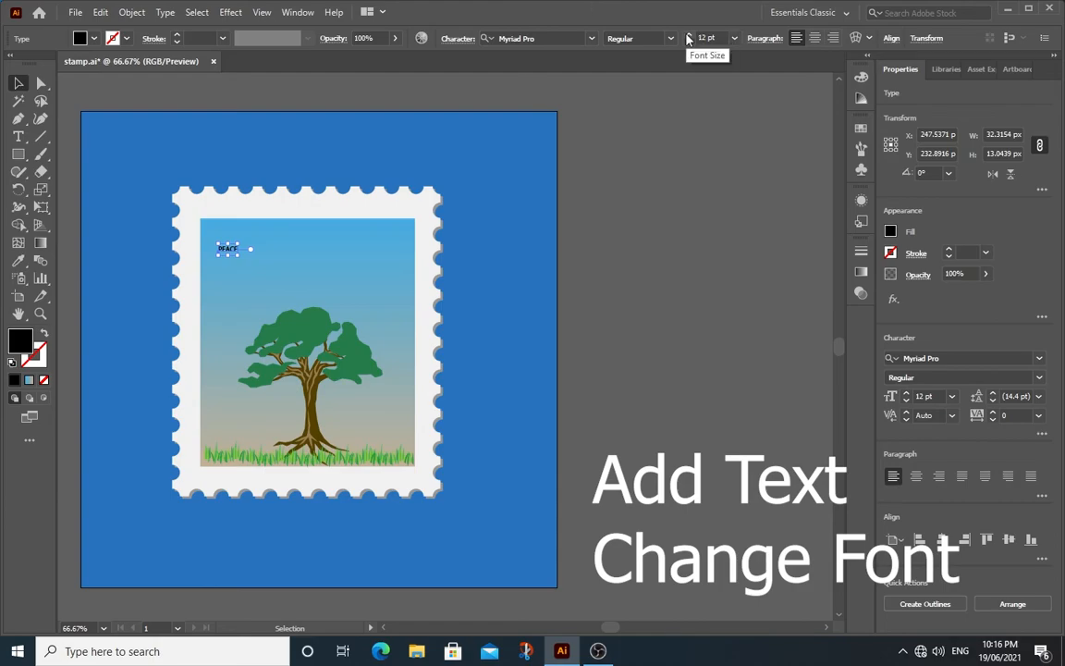
# Step: Enlarge the PEACE text to a font size of 46 pt
pyautogui.click(689, 36)
pyautogui.click(689, 37)
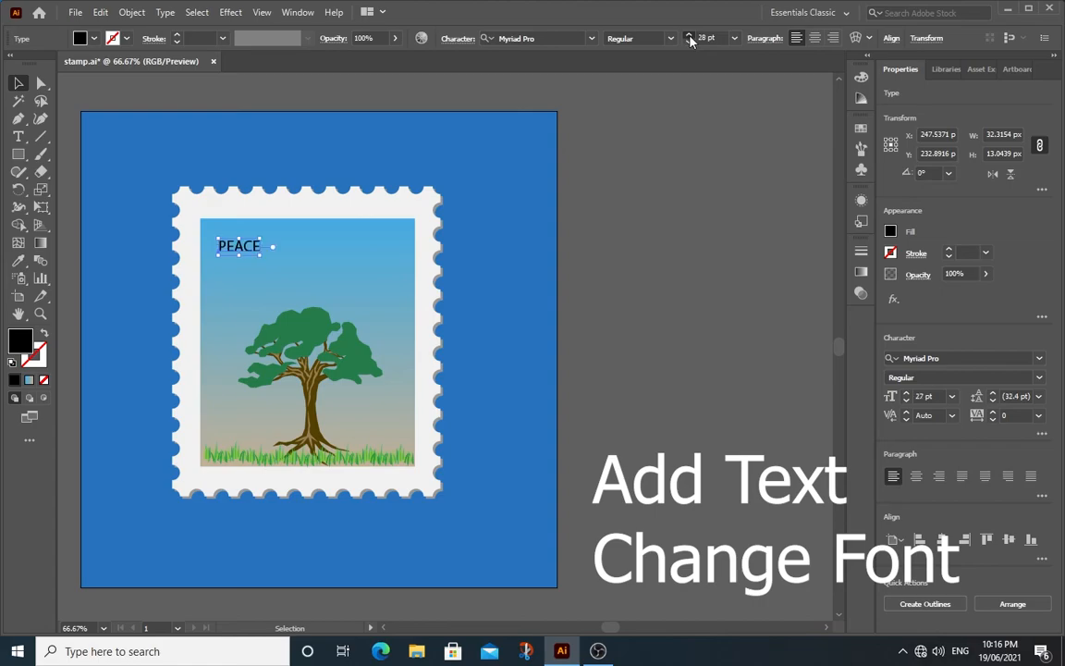
pyautogui.click(689, 37)
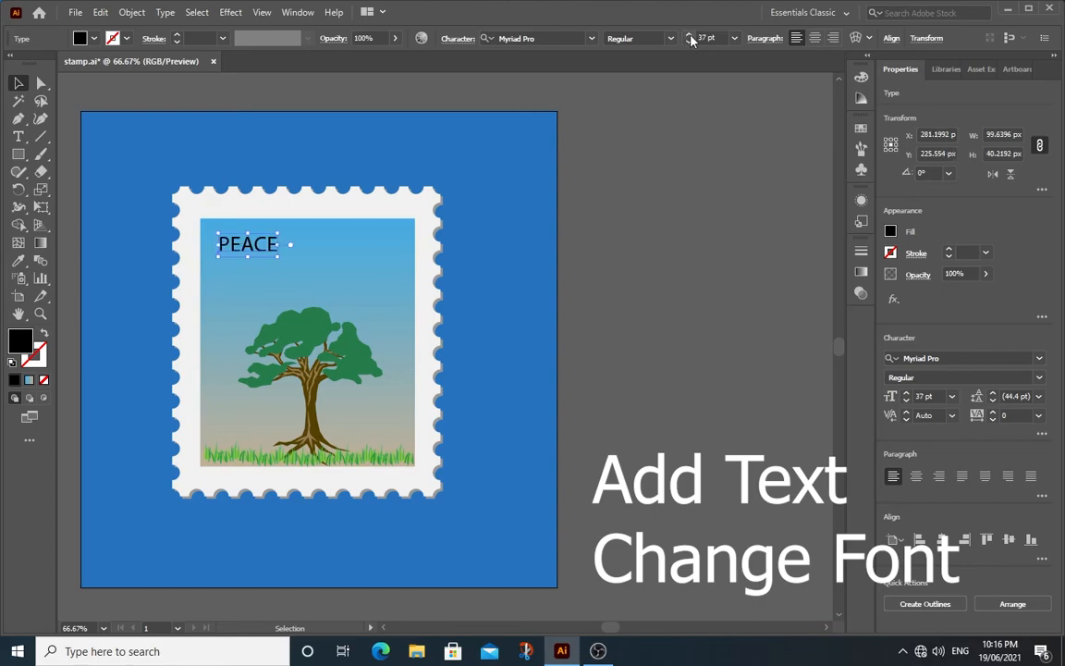
pyautogui.click(689, 38)
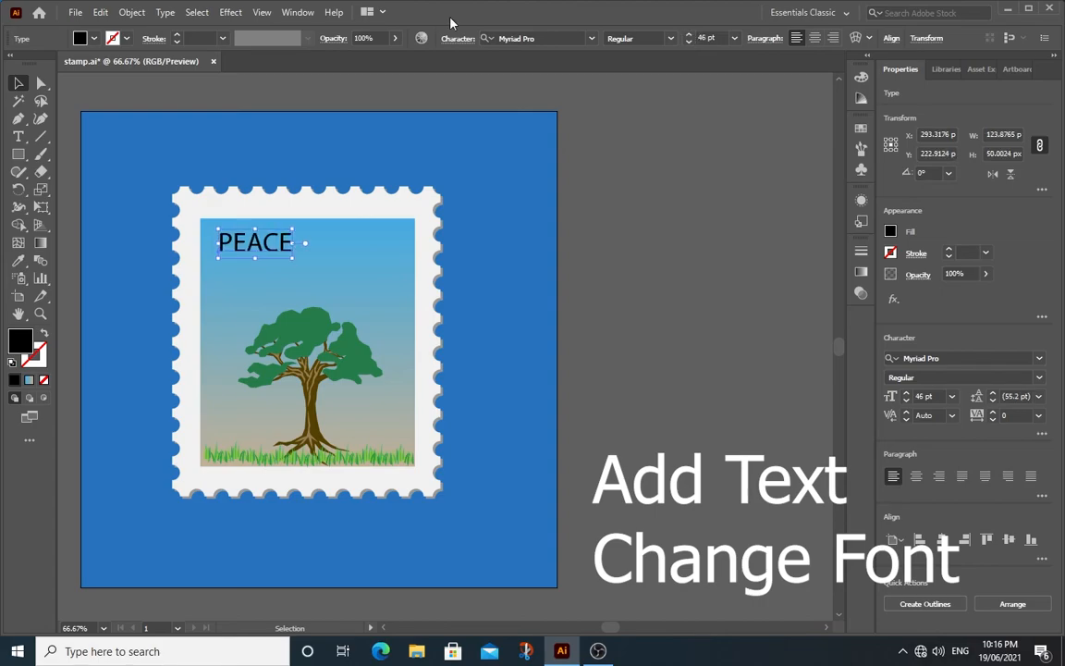
# Step: Change the fill colour of the PEACE text to white
pyautogui.click(92, 40)
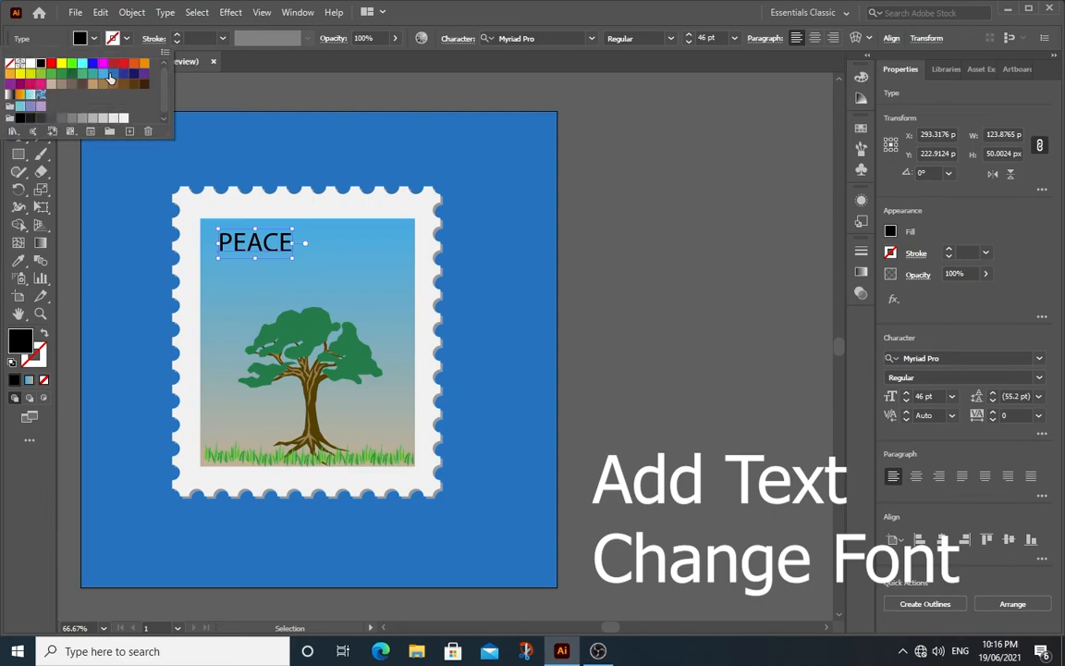
pyautogui.click(104, 77)
pyautogui.click(94, 76)
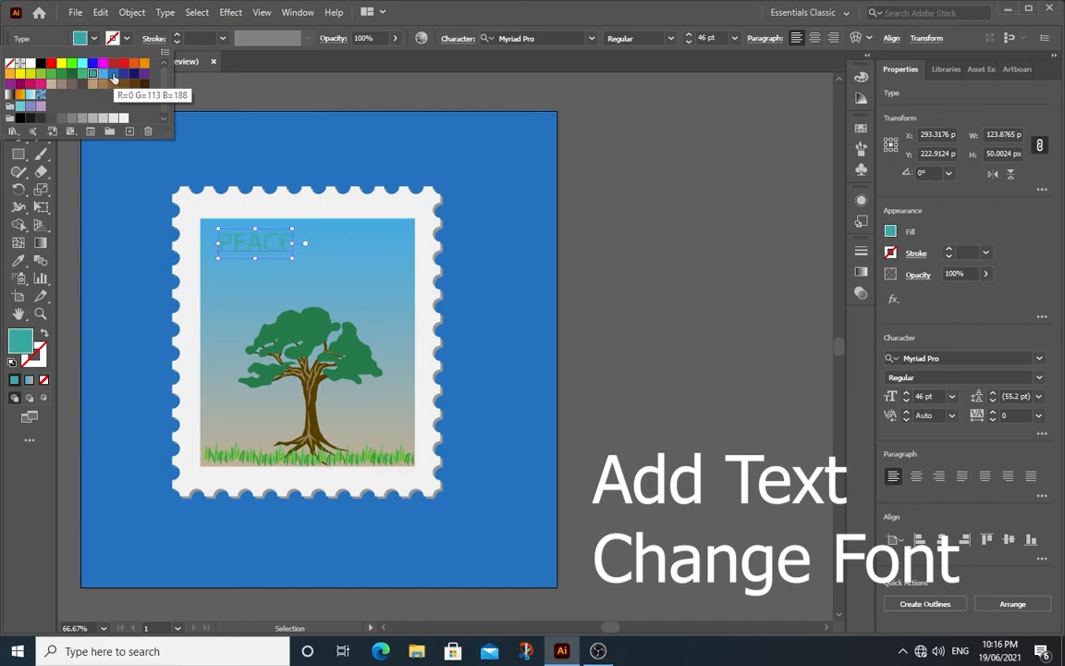
pyautogui.click(20, 63)
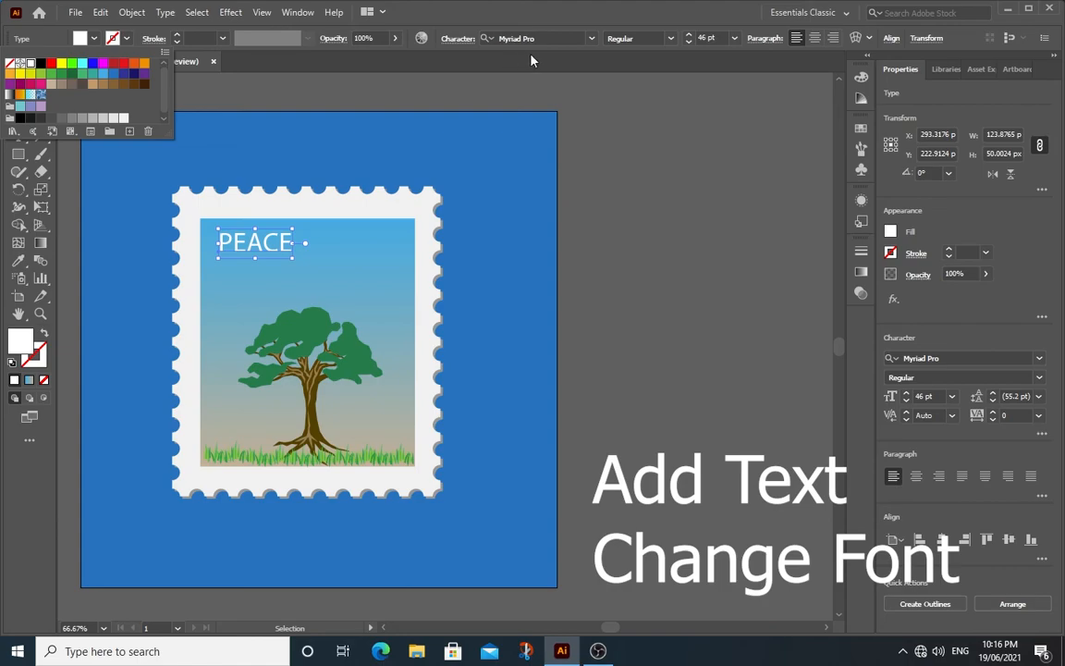
# Step: Set the PEACE text in the Orbitron font and deselect it
pyautogui.click(590, 39)
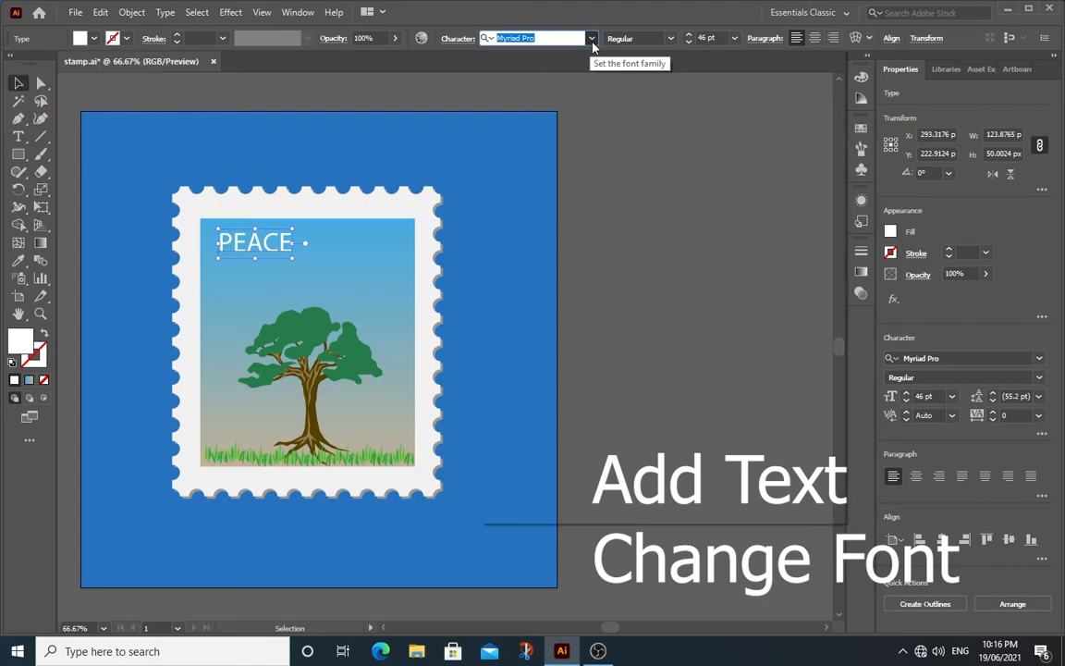
pyautogui.click(592, 40)
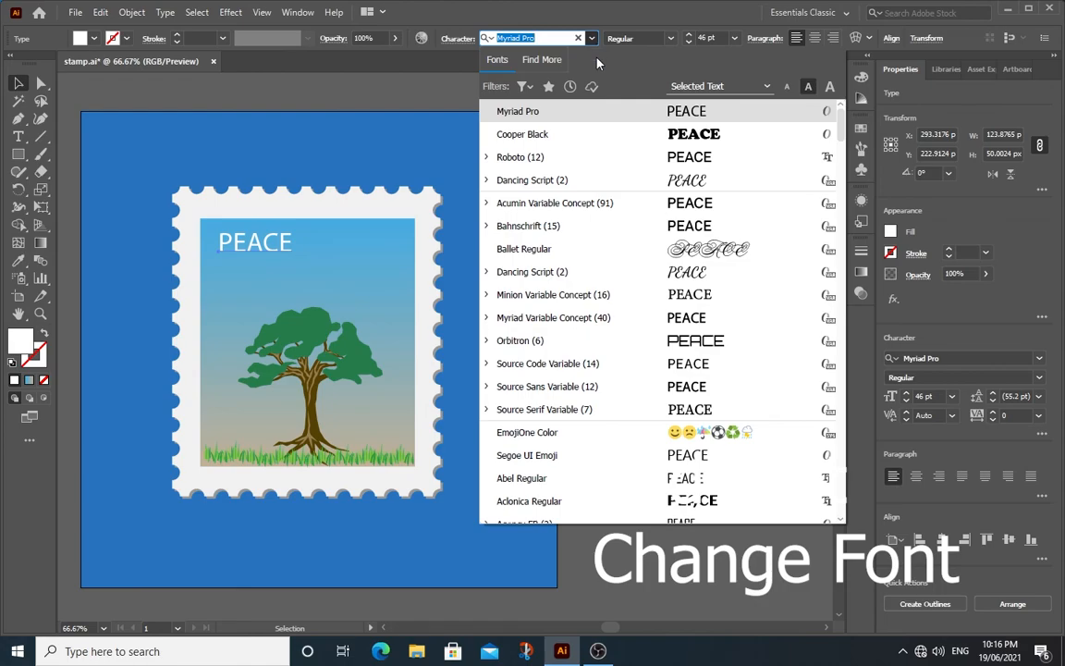
pyautogui.click(520, 341)
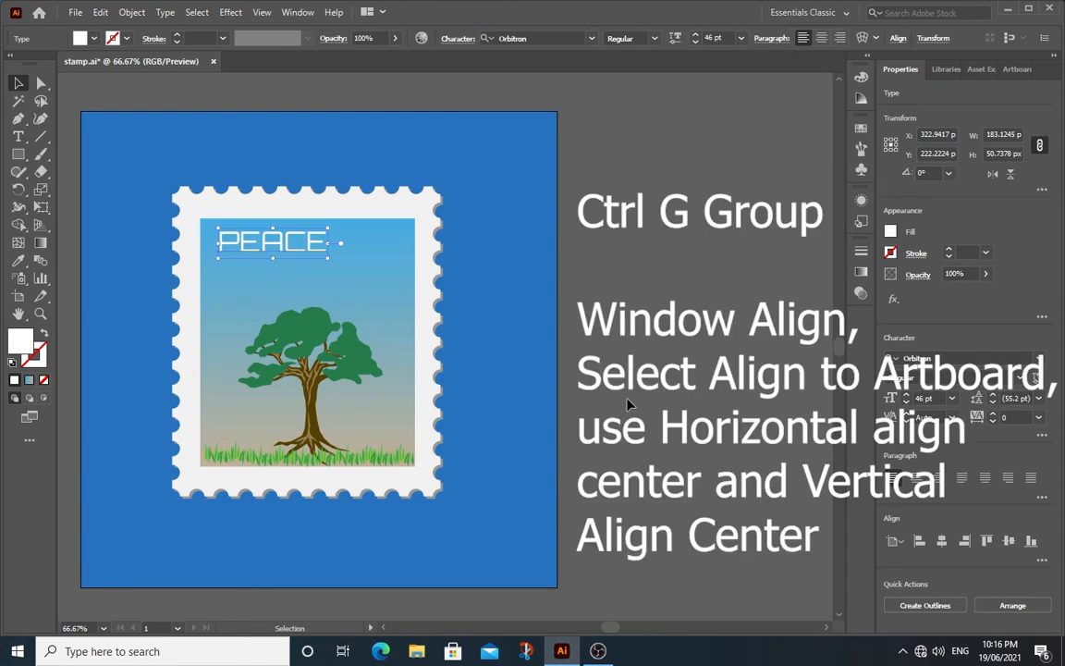
pyautogui.click(80, 89)
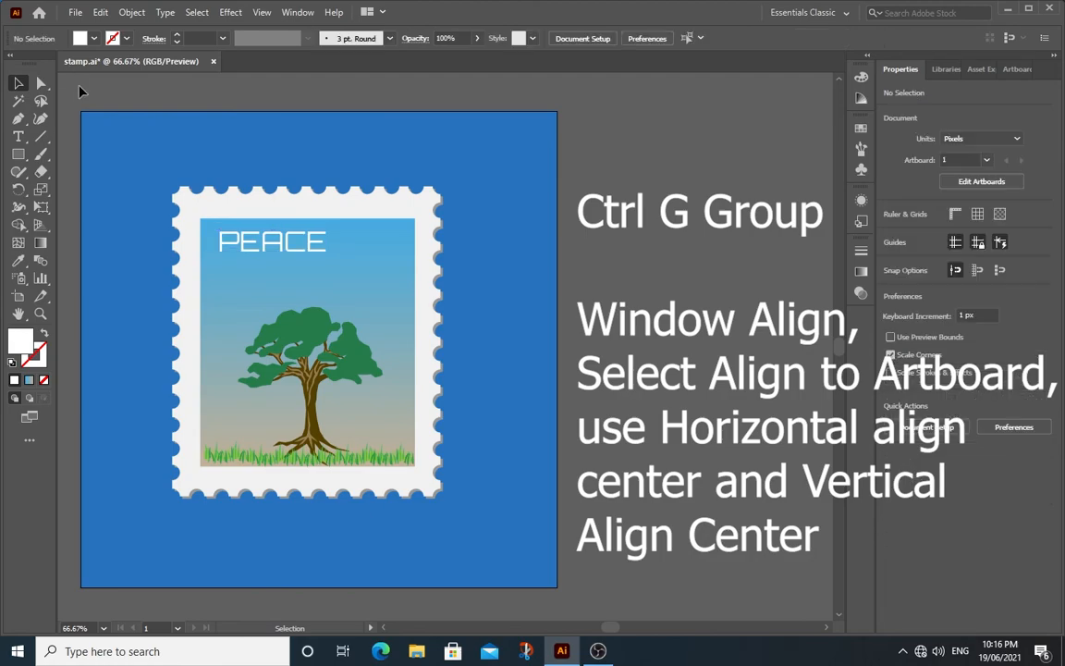
# Step: Group the perforated stamp, gradient frame, tree, grass and PEACE text into one object
pyautogui.moveTo(139, 170); pyautogui.dragTo(534, 582)
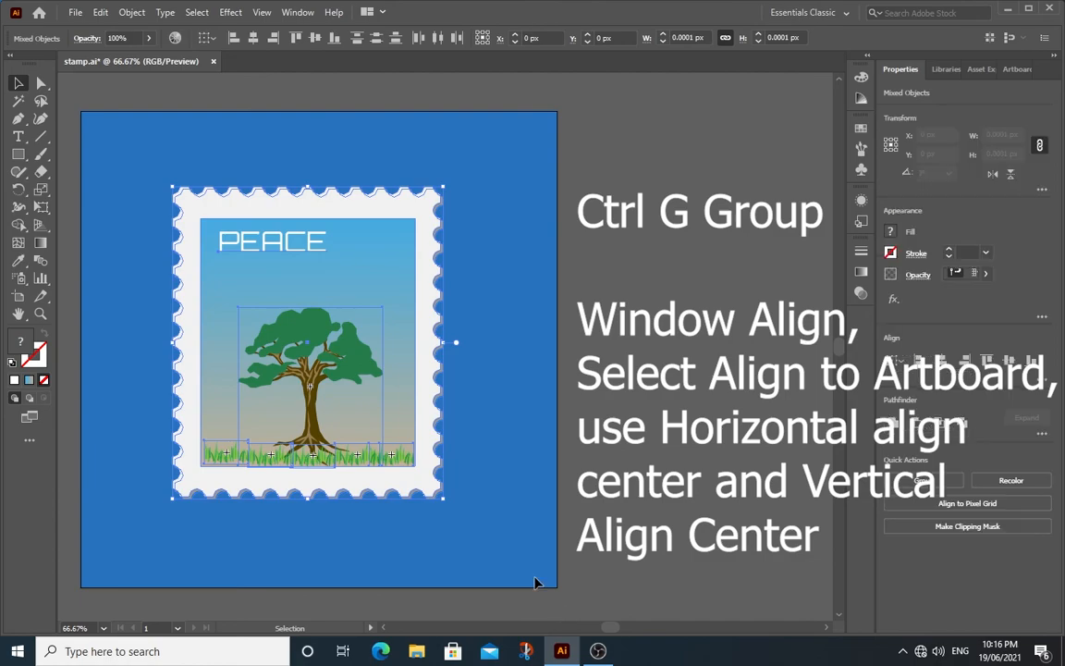
pyautogui.rightClick(393, 234)
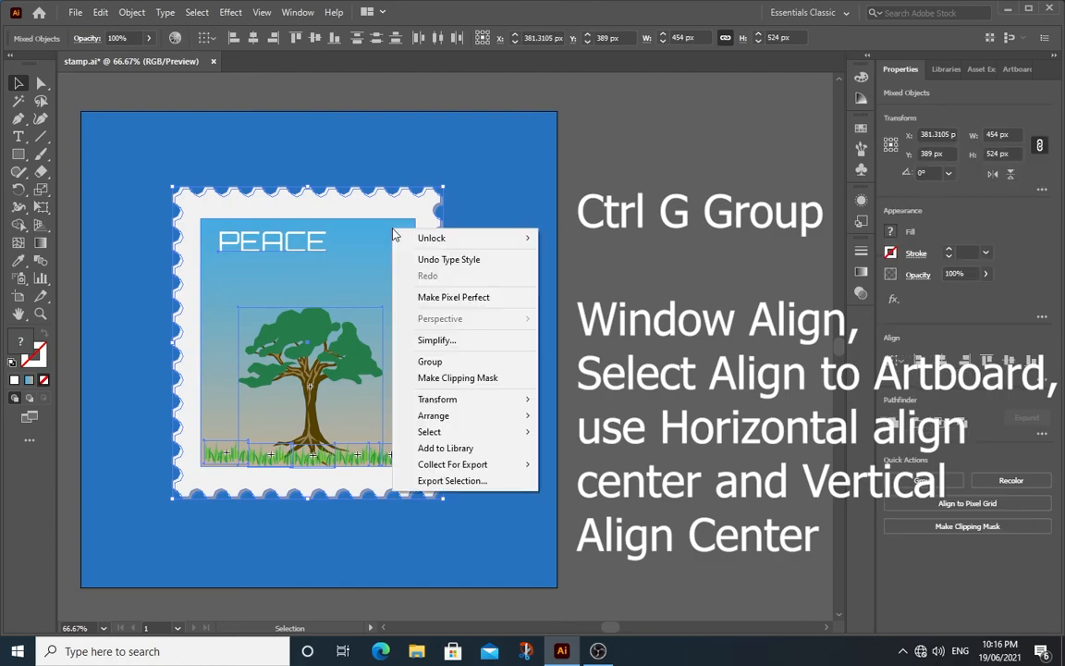
pyautogui.click(447, 365)
pyautogui.click(472, 239)
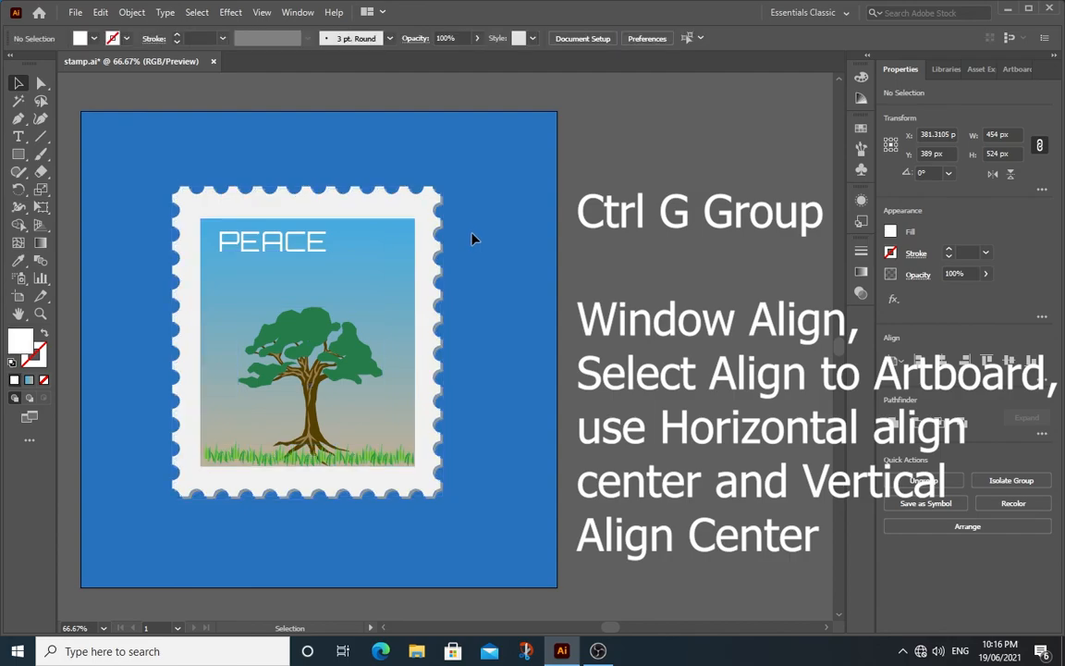
# Step: Centre the grouped stamp horizontally and vertically on the blue background, using alignment to the artboard
pyautogui.hotkey('ctrl', 'a')
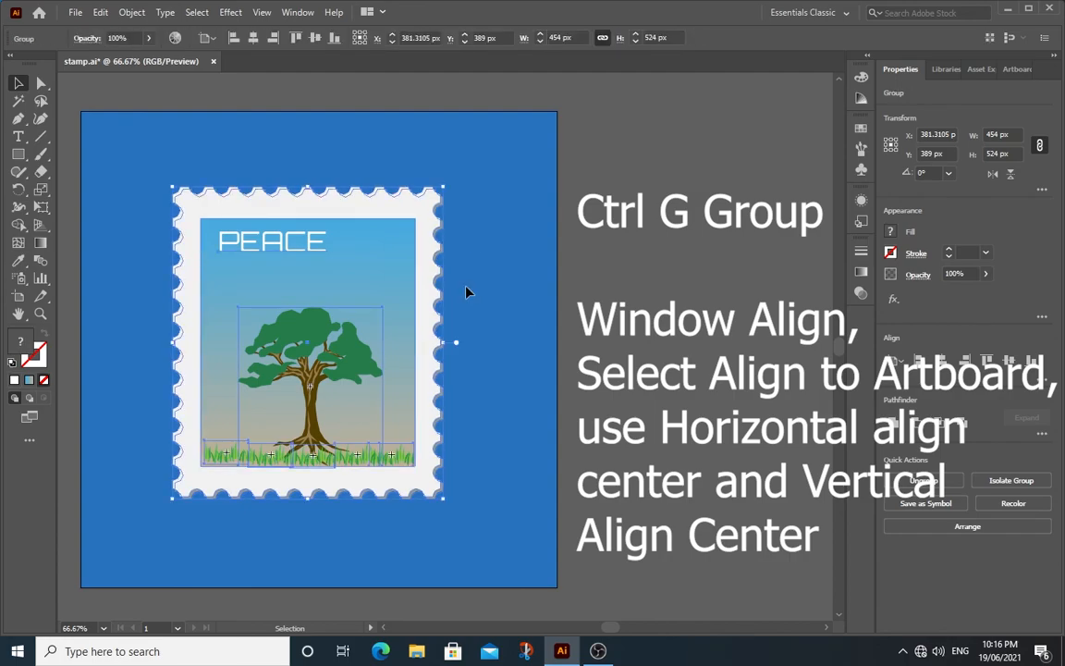
pyautogui.moveTo(140, 182); pyautogui.dragTo(566, 582)
pyautogui.click(303, 14)
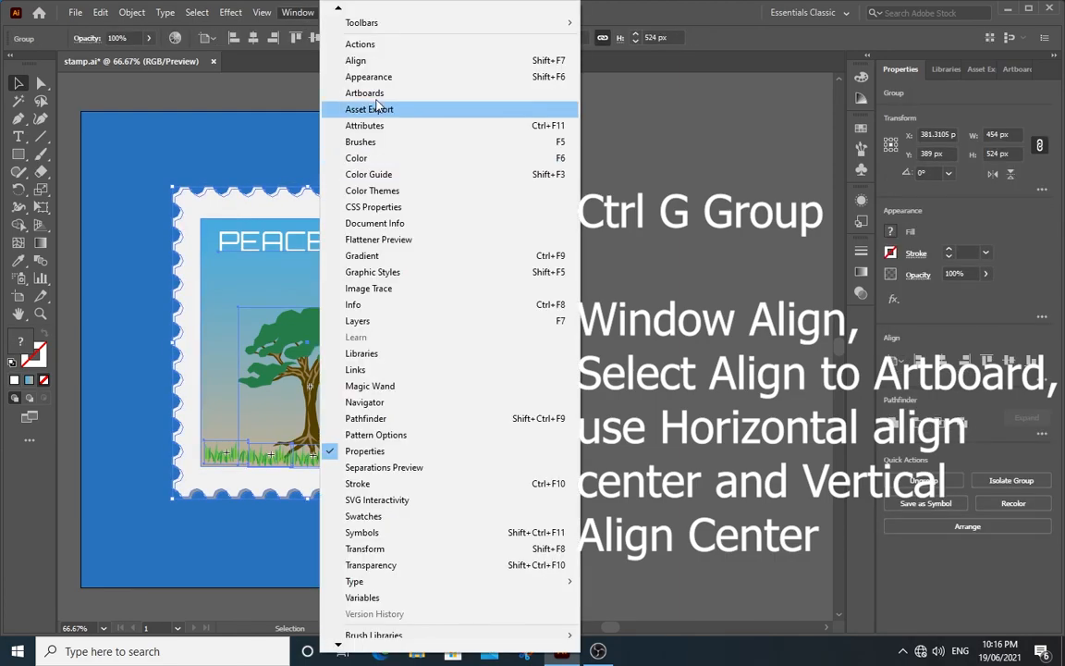
pyautogui.click(355, 60)
pyautogui.click(410, 549)
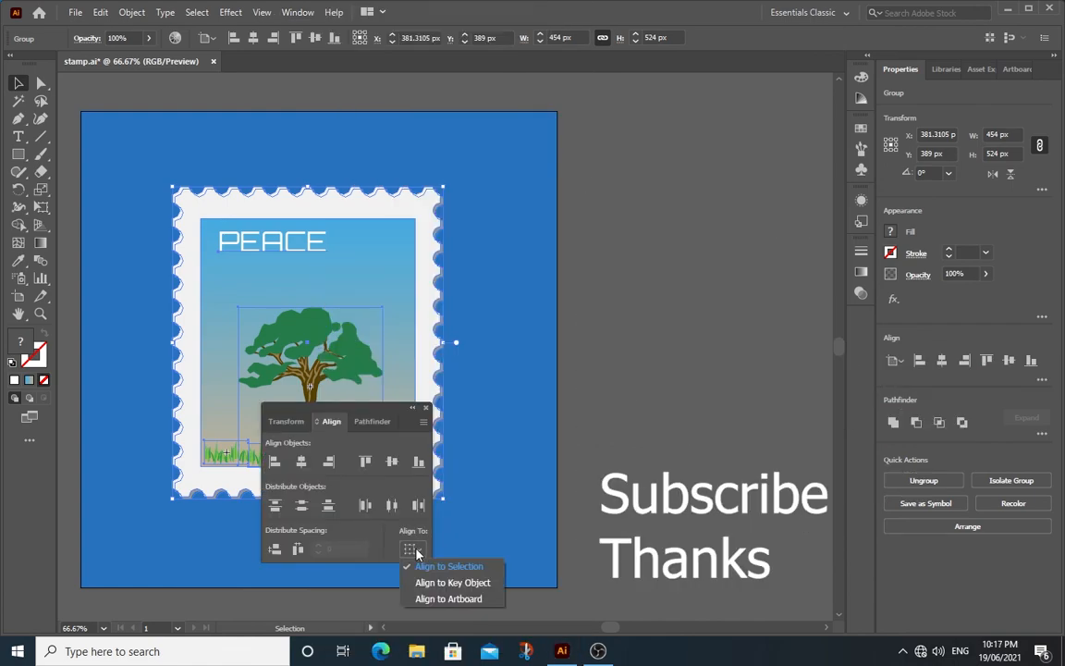
pyautogui.click(451, 599)
pyautogui.click(301, 461)
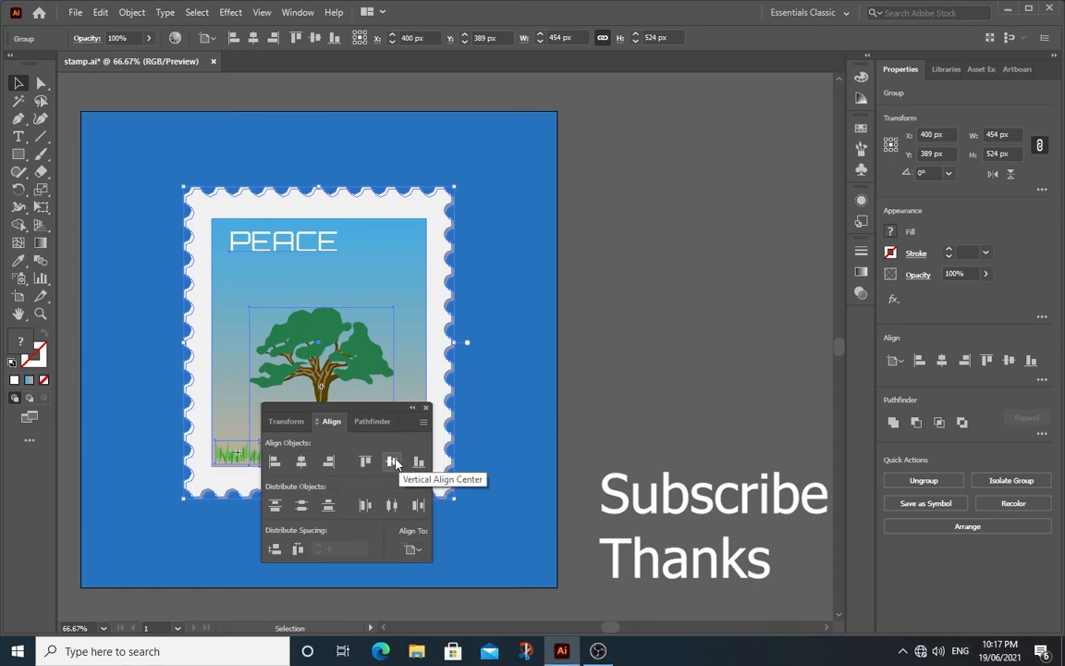
pyautogui.click(394, 462)
pyautogui.click(426, 408)
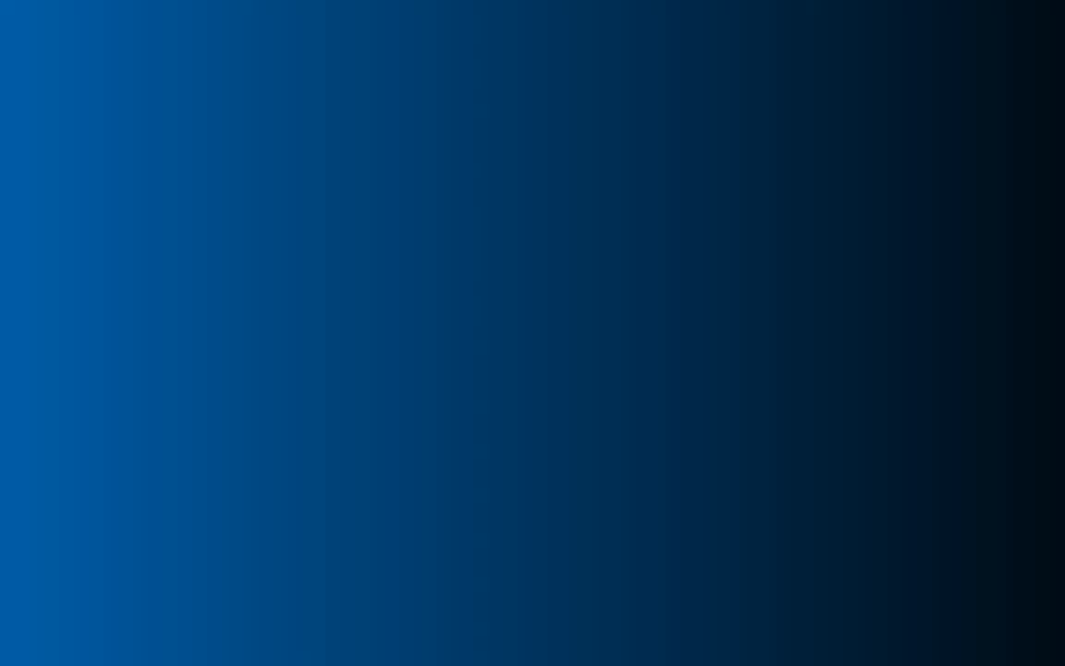